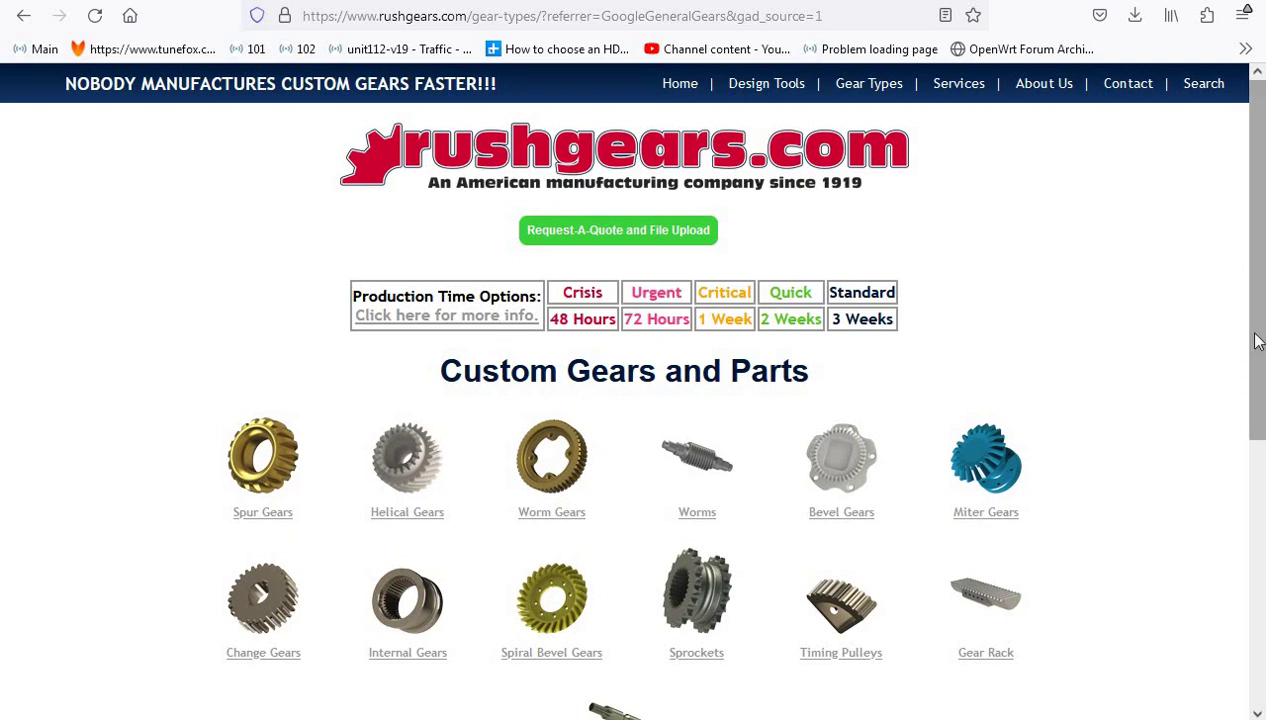
Open the spur gear part search, declining to reload previously worked-on parts
scroll(1261, 277, down, 1)
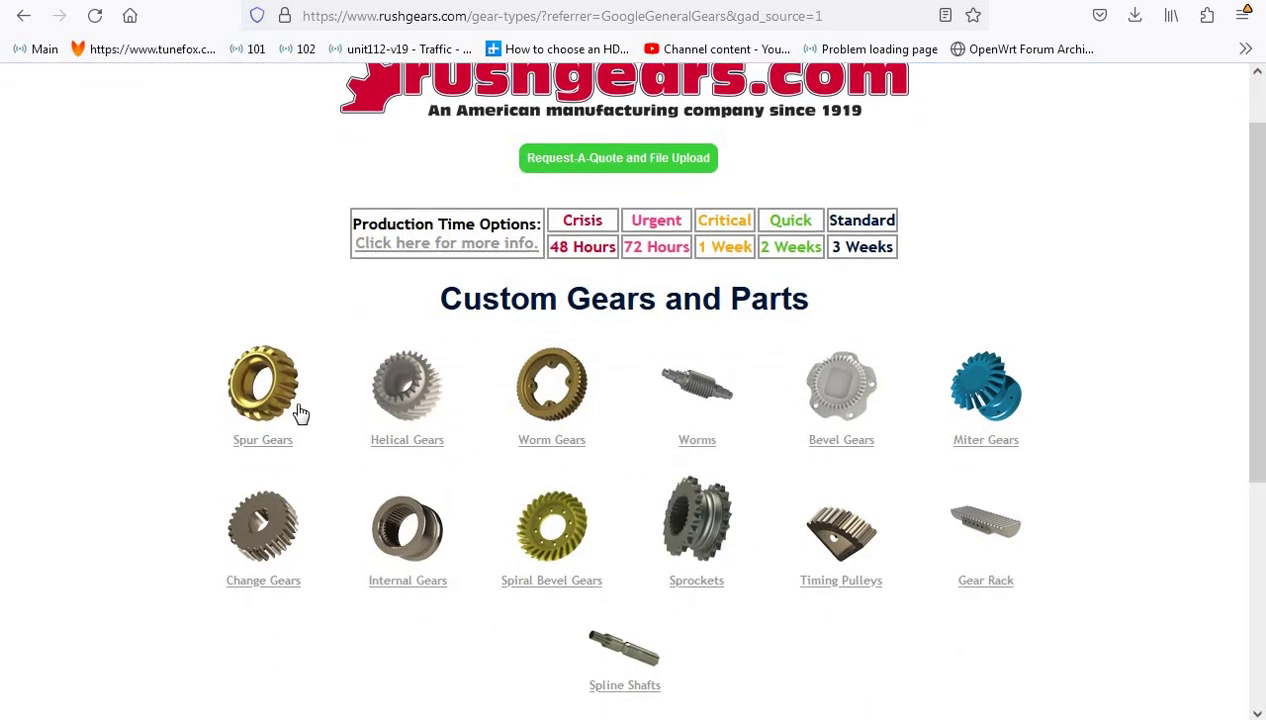
click(249, 450)
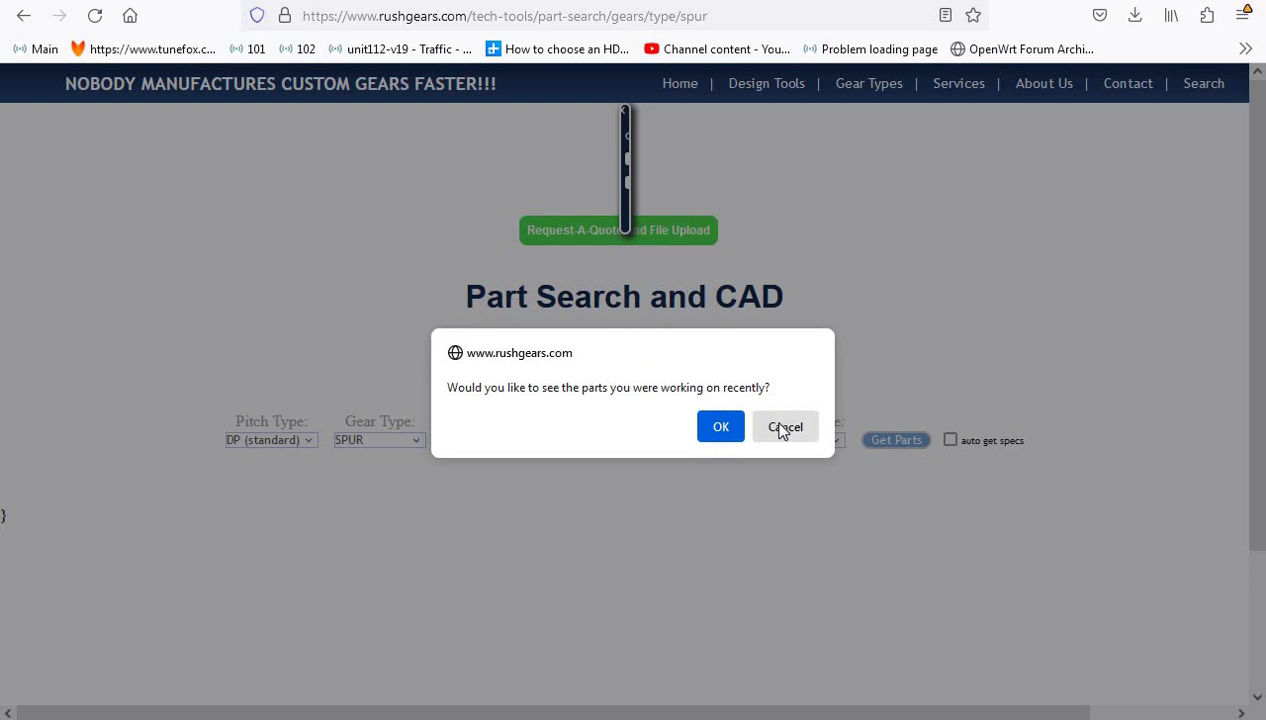
click(781, 428)
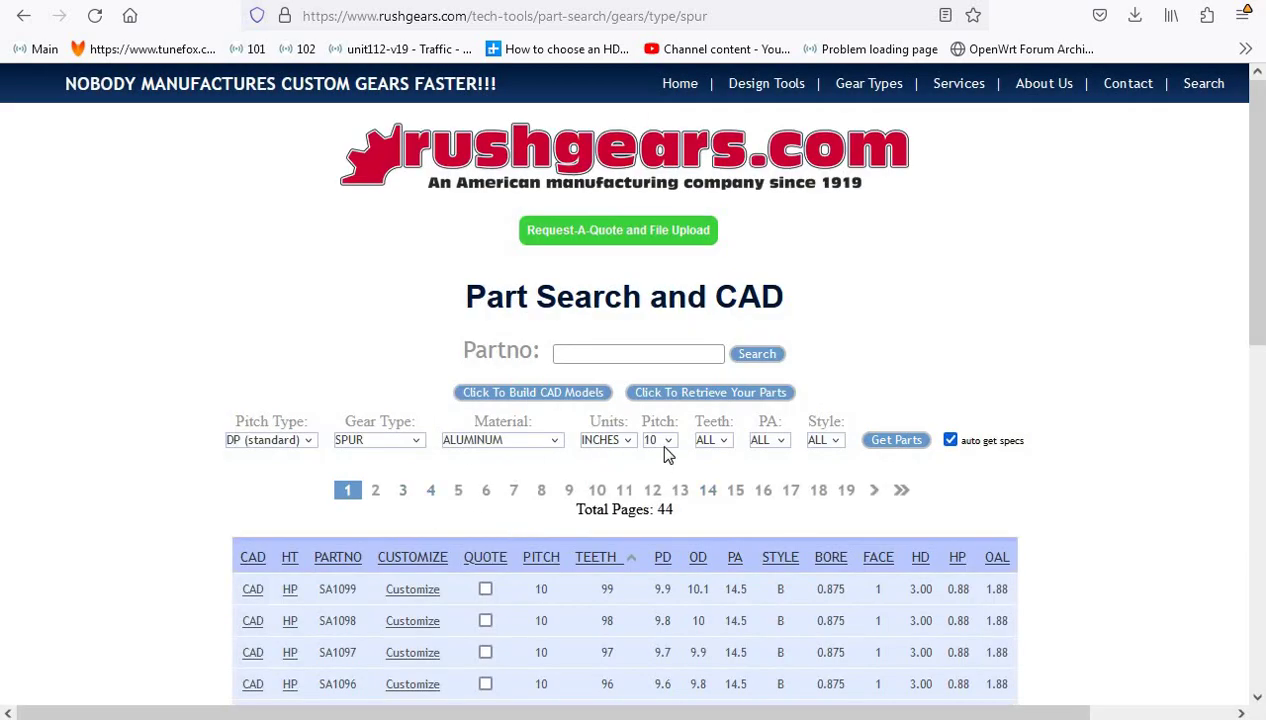
Keep spur, aluminum, inches and pitch 10, and filter to 100-tooth gears
click(378, 443)
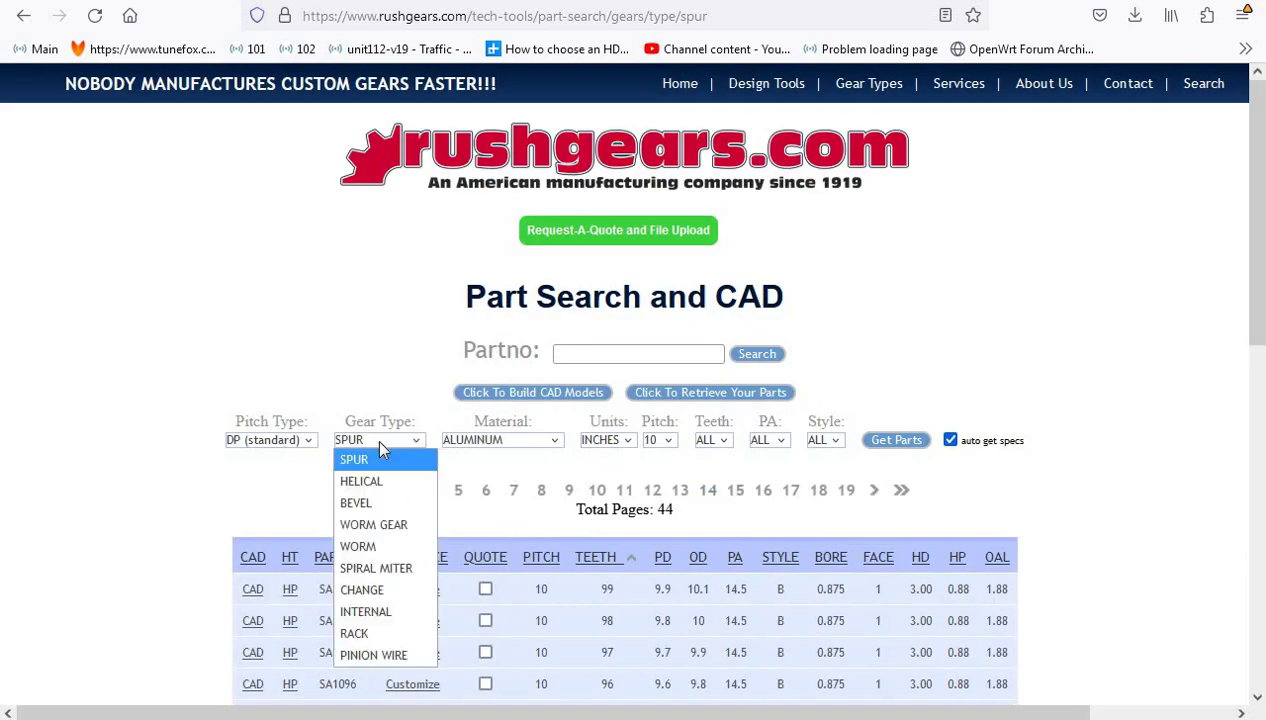
click(379, 444)
click(490, 445)
click(490, 445)
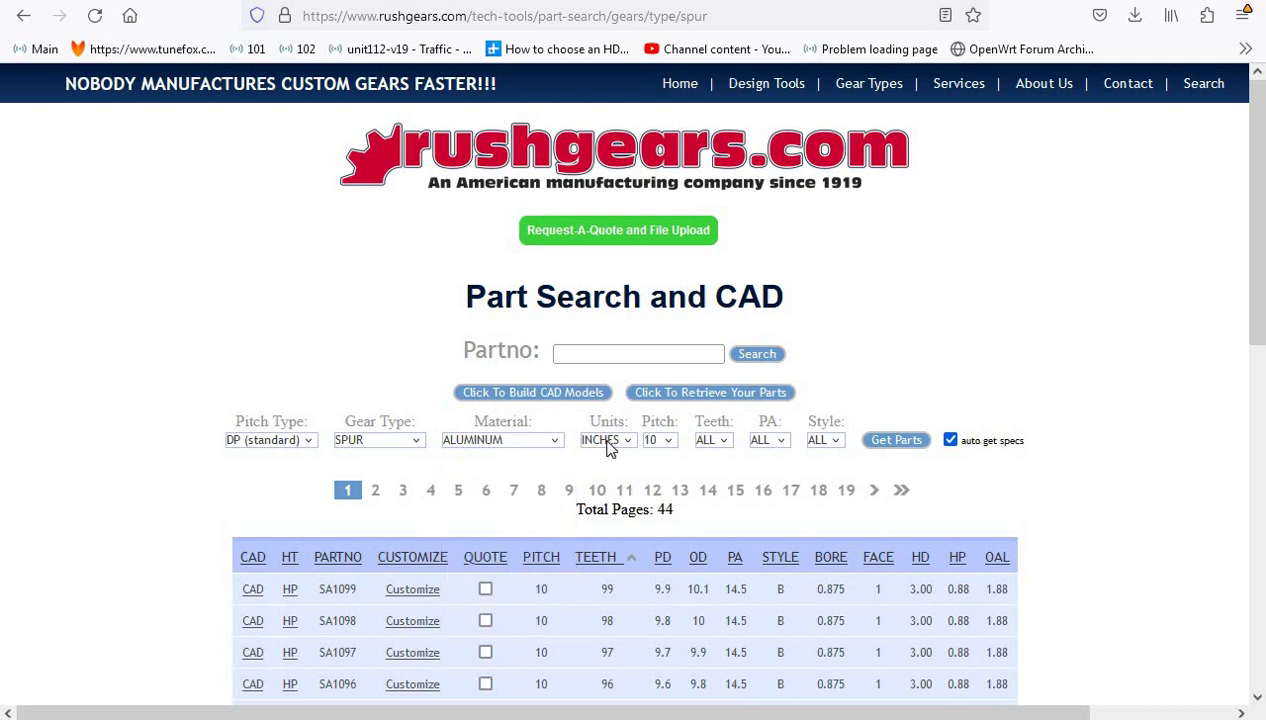
click(609, 447)
click(668, 449)
click(668, 449)
click(668, 449)
click(707, 443)
scroll(742, 378, down, 20)
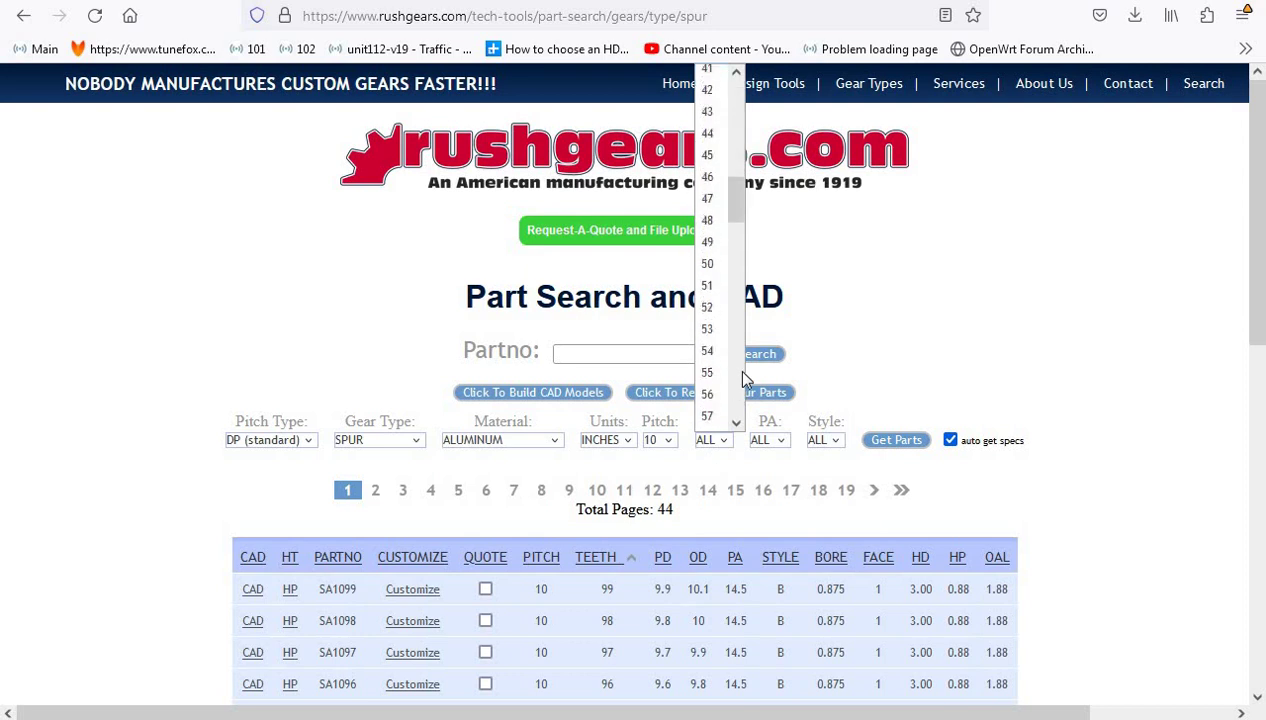
scroll(742, 378, down, 5)
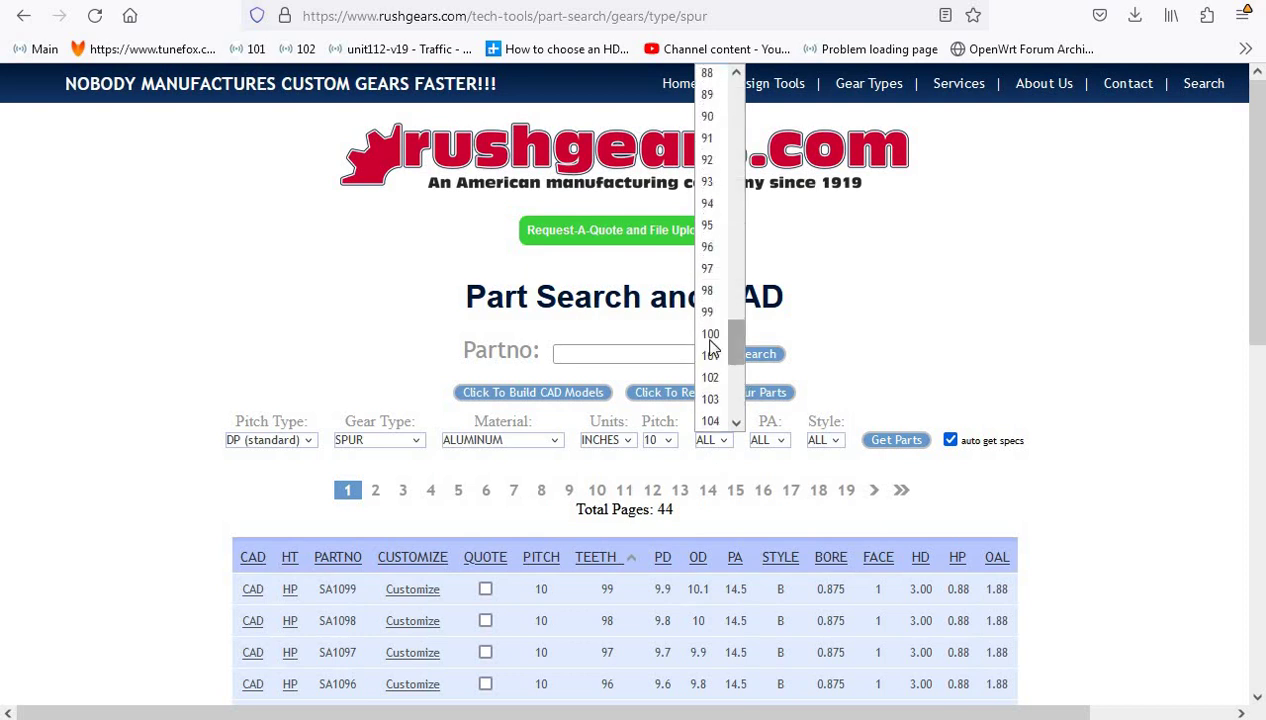
click(712, 332)
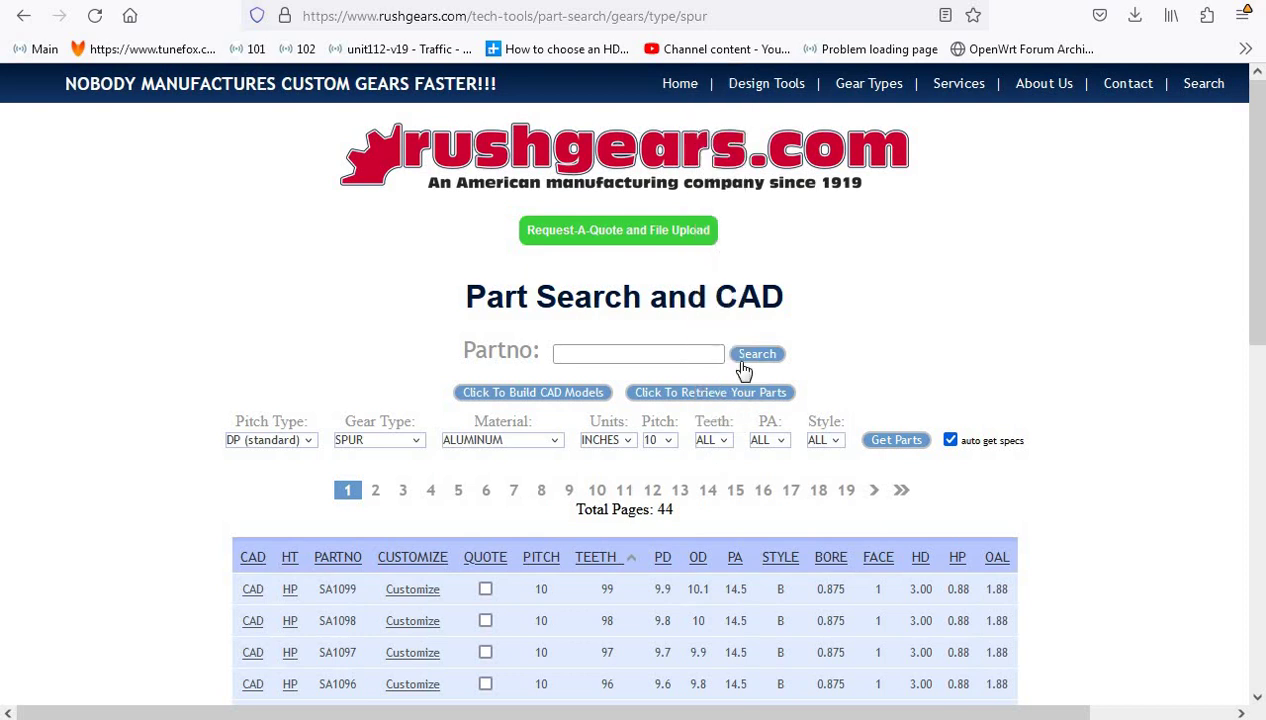
Narrow the results to 20° pressure angle and style B, leaving TA10100 and YA10100
click(661, 444)
click(660, 447)
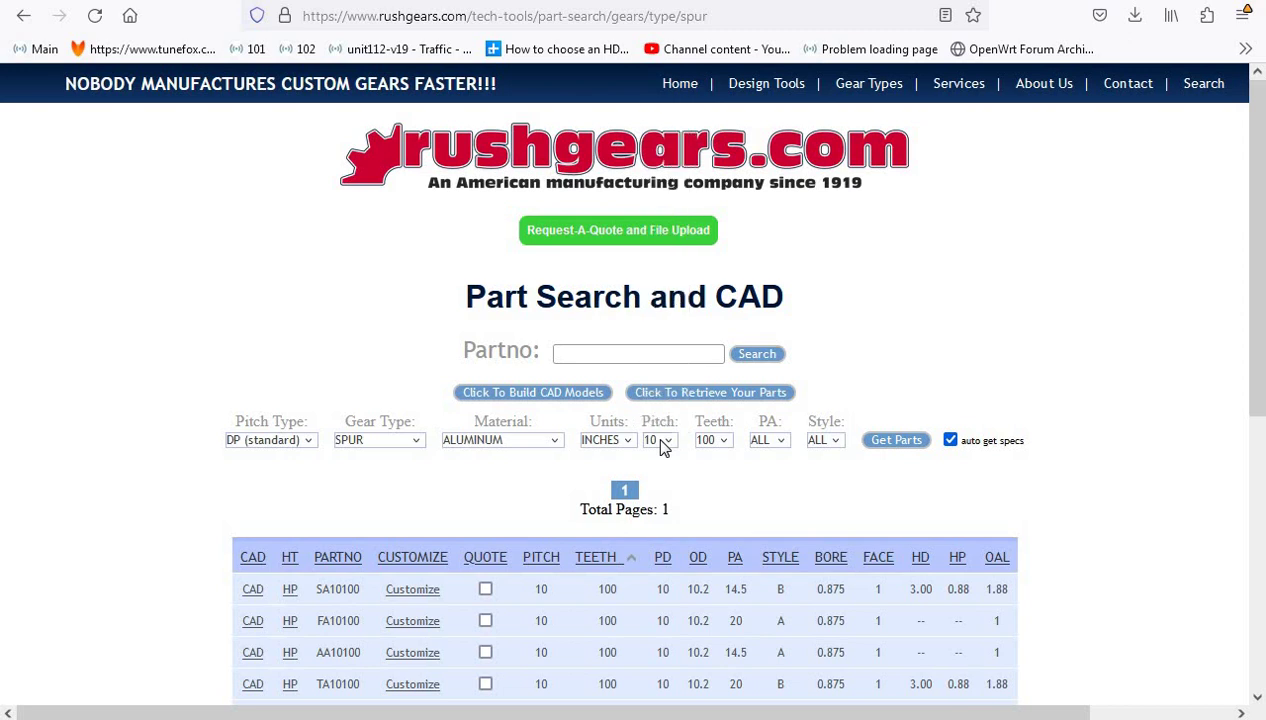
click(768, 444)
click(770, 503)
click(833, 444)
click(818, 459)
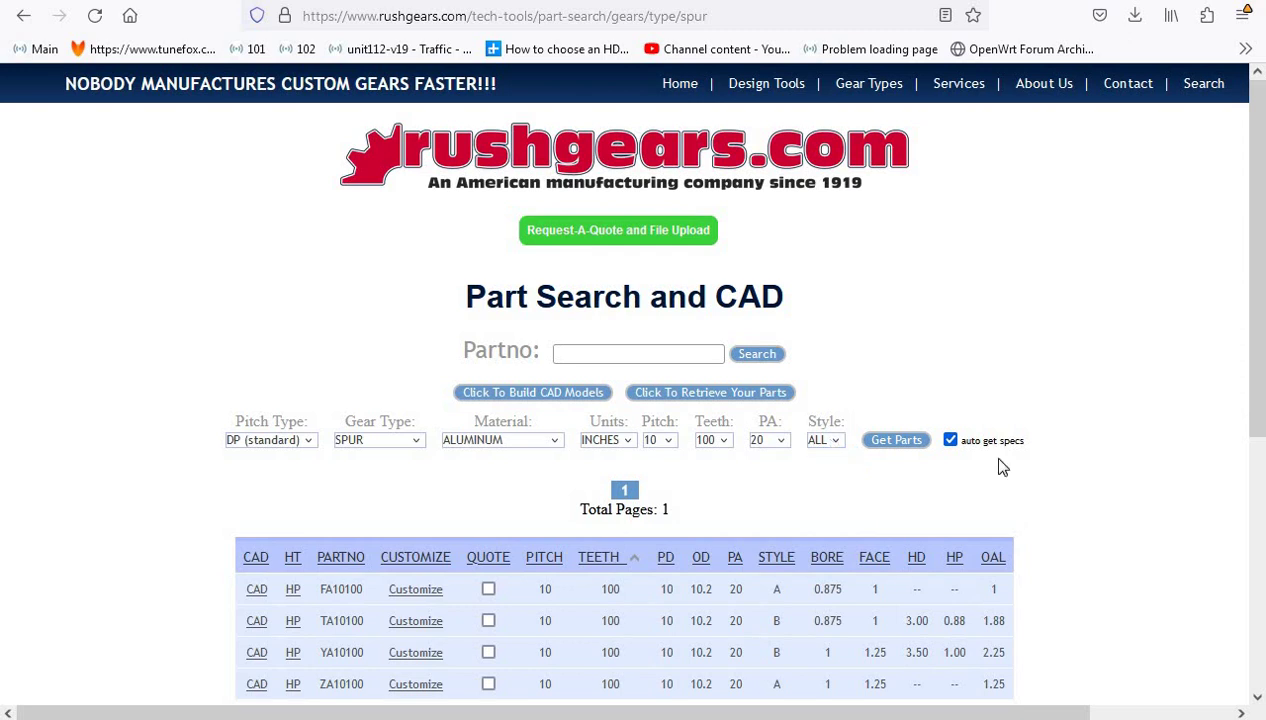
click(818, 443)
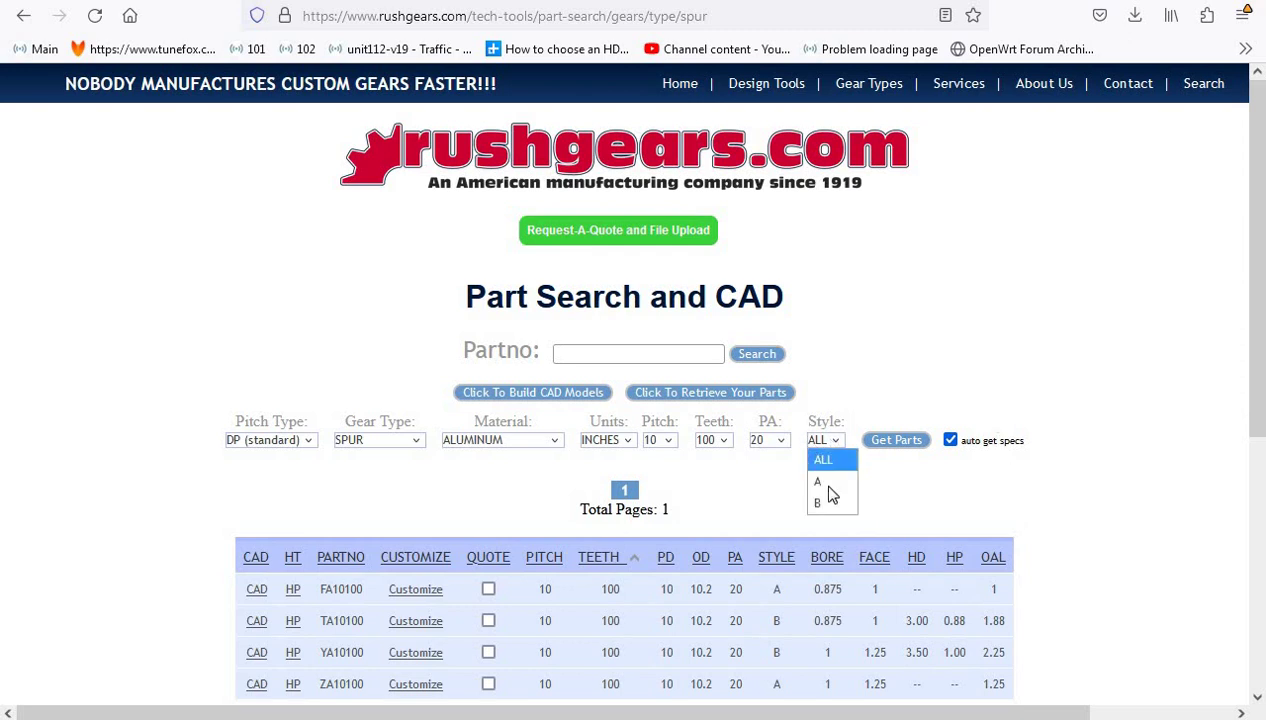
click(822, 503)
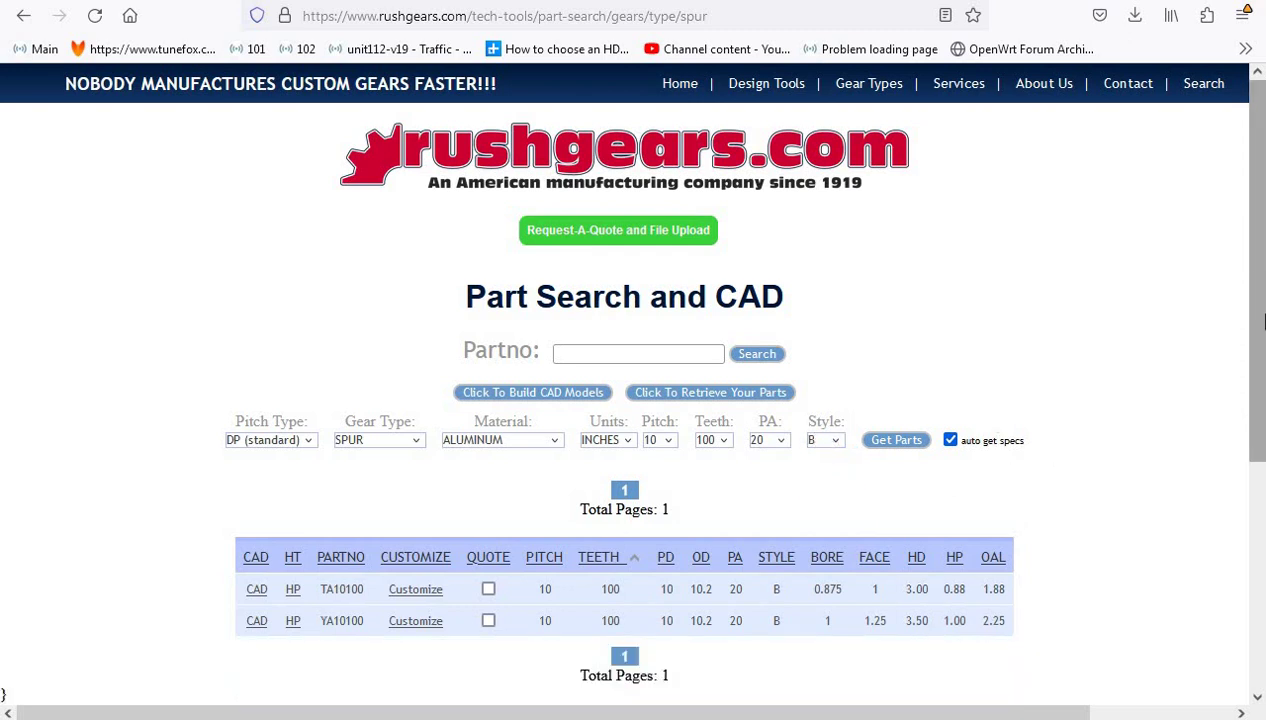
drag(1252, 291, 1198, 350)
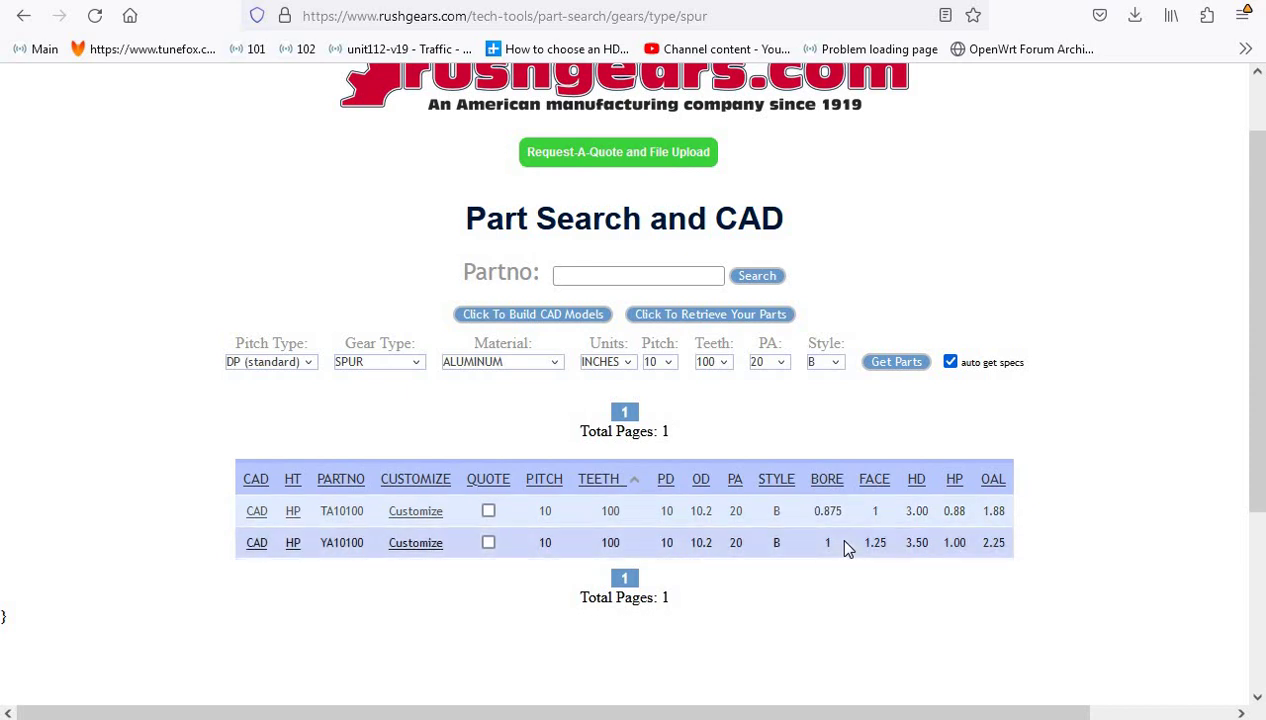
mouse_move(822, 486)
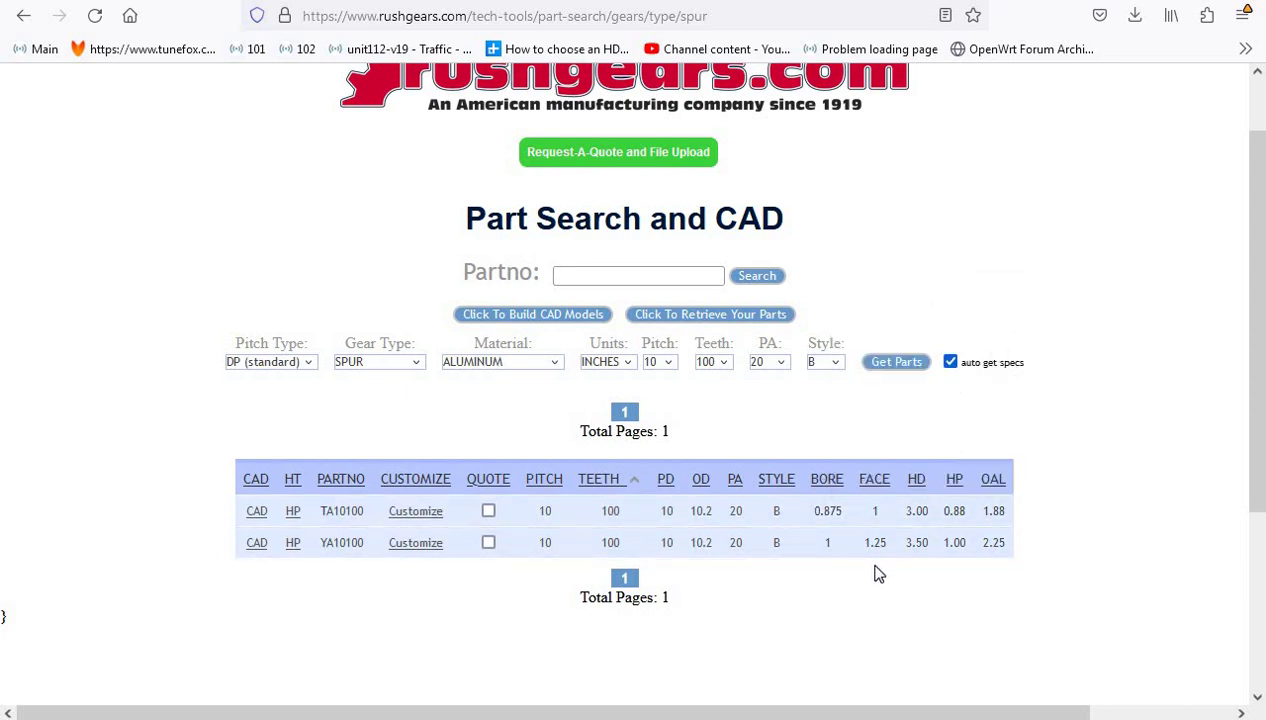
mouse_move(875, 496)
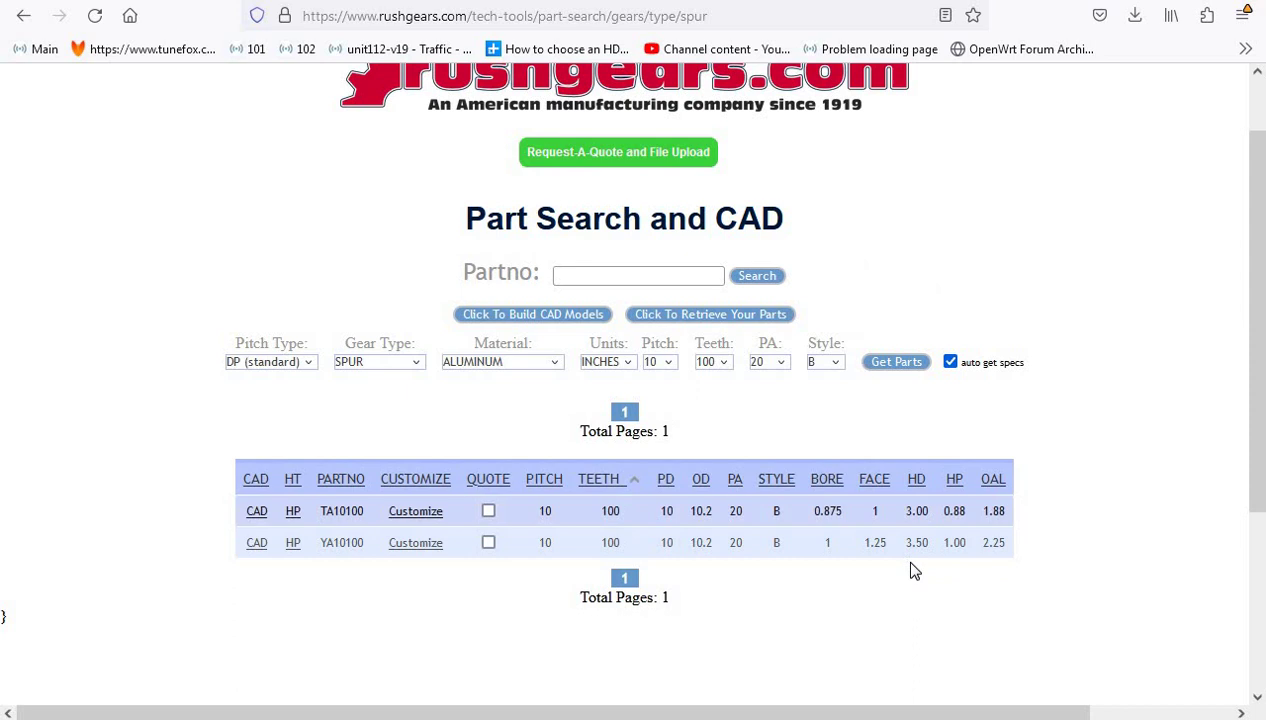
mouse_move(918, 488)
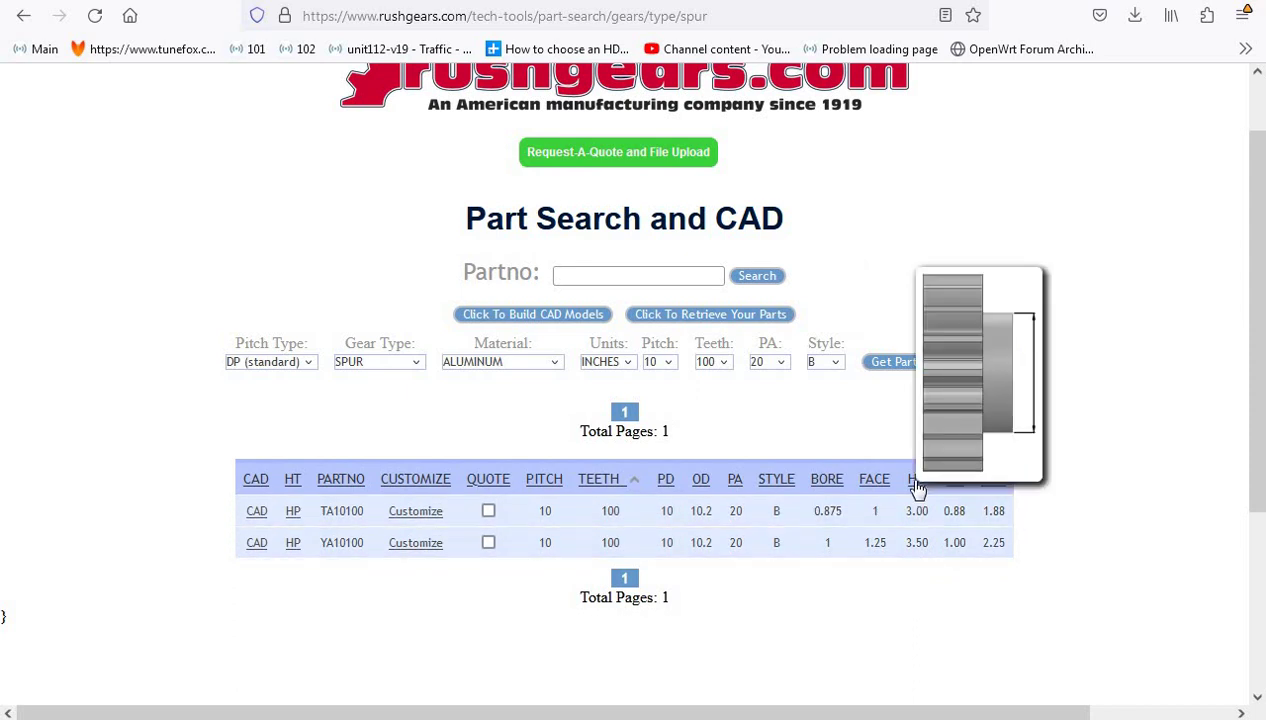
mouse_move(956, 490)
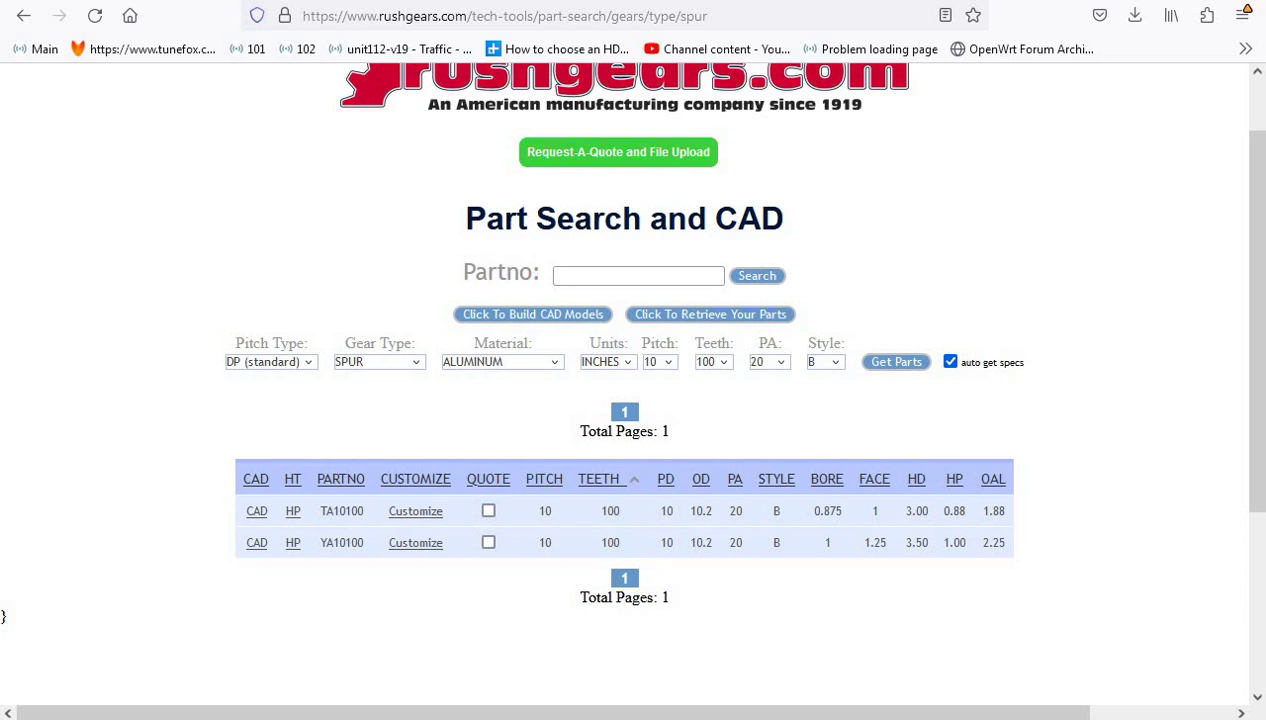
click(466, 57)
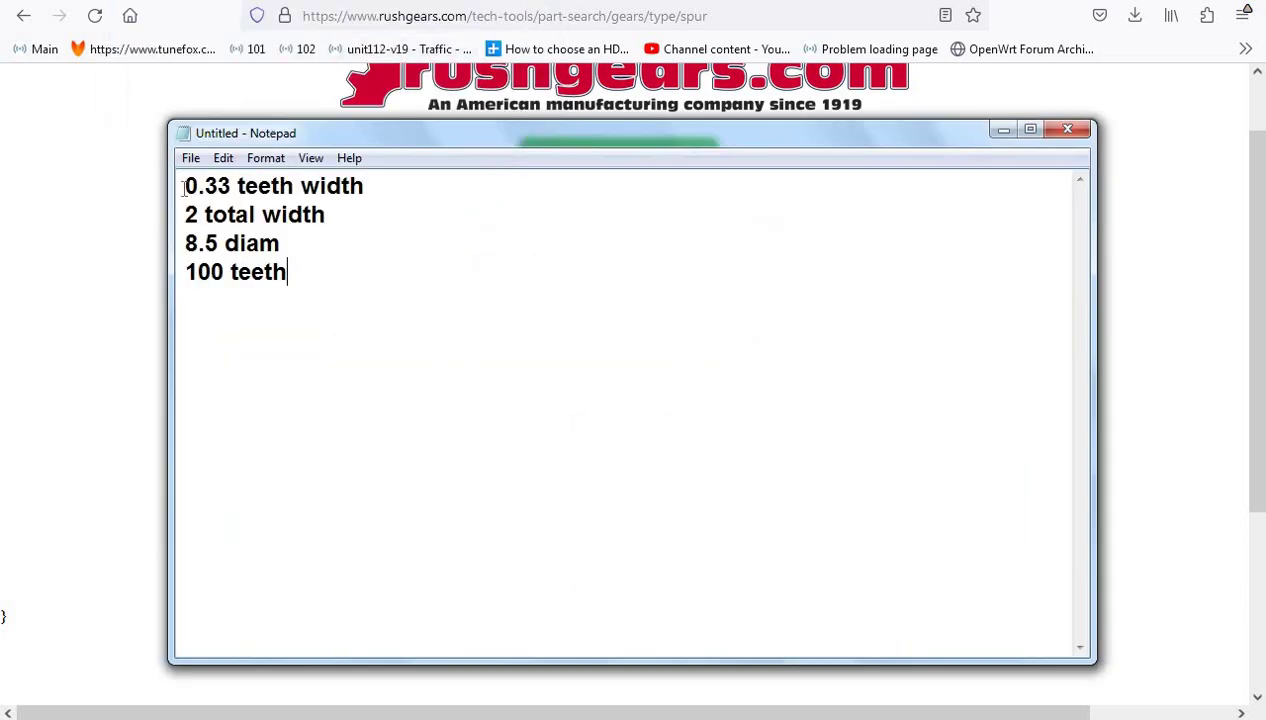
drag(183, 186, 426, 184)
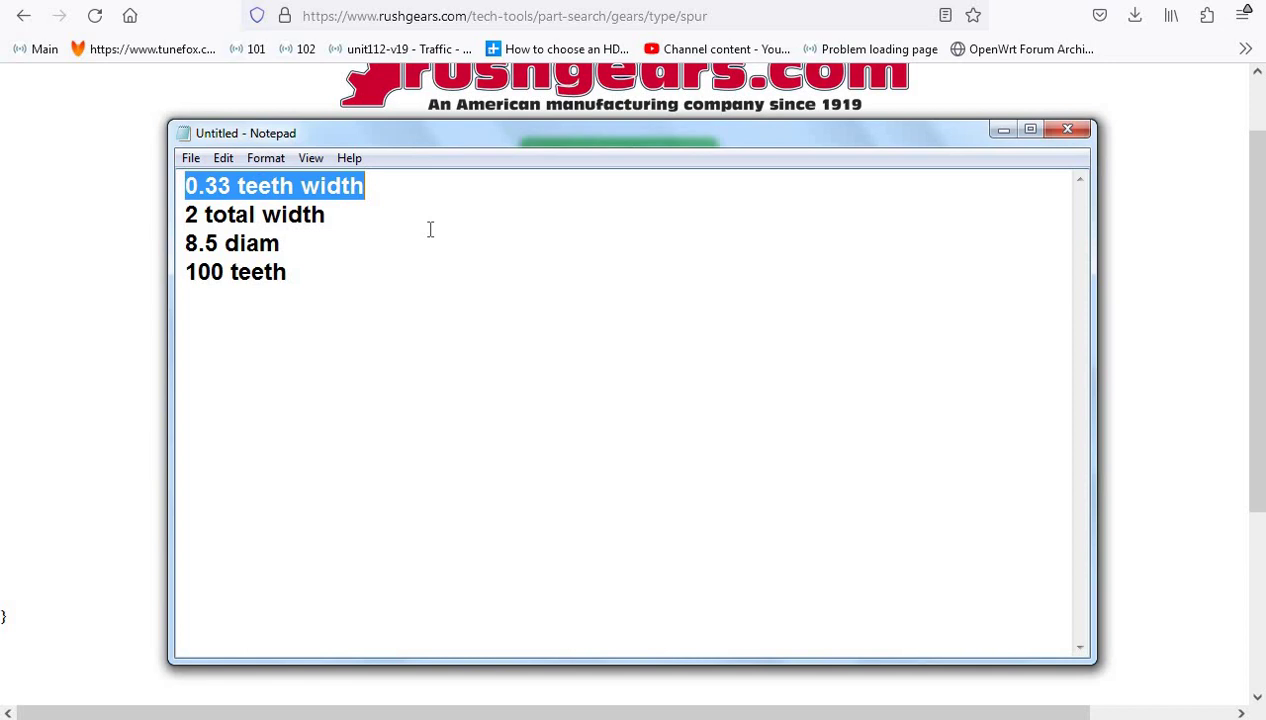
click(196, 212)
drag(189, 212, 353, 217)
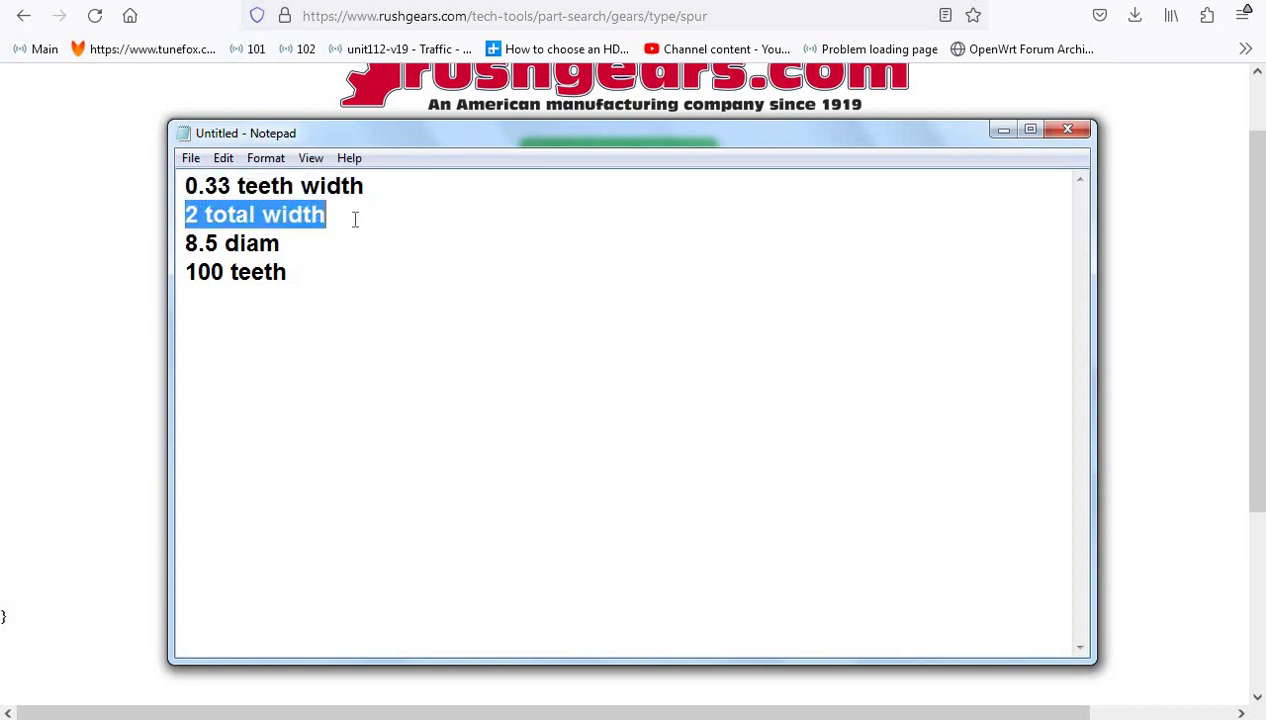
click(224, 185)
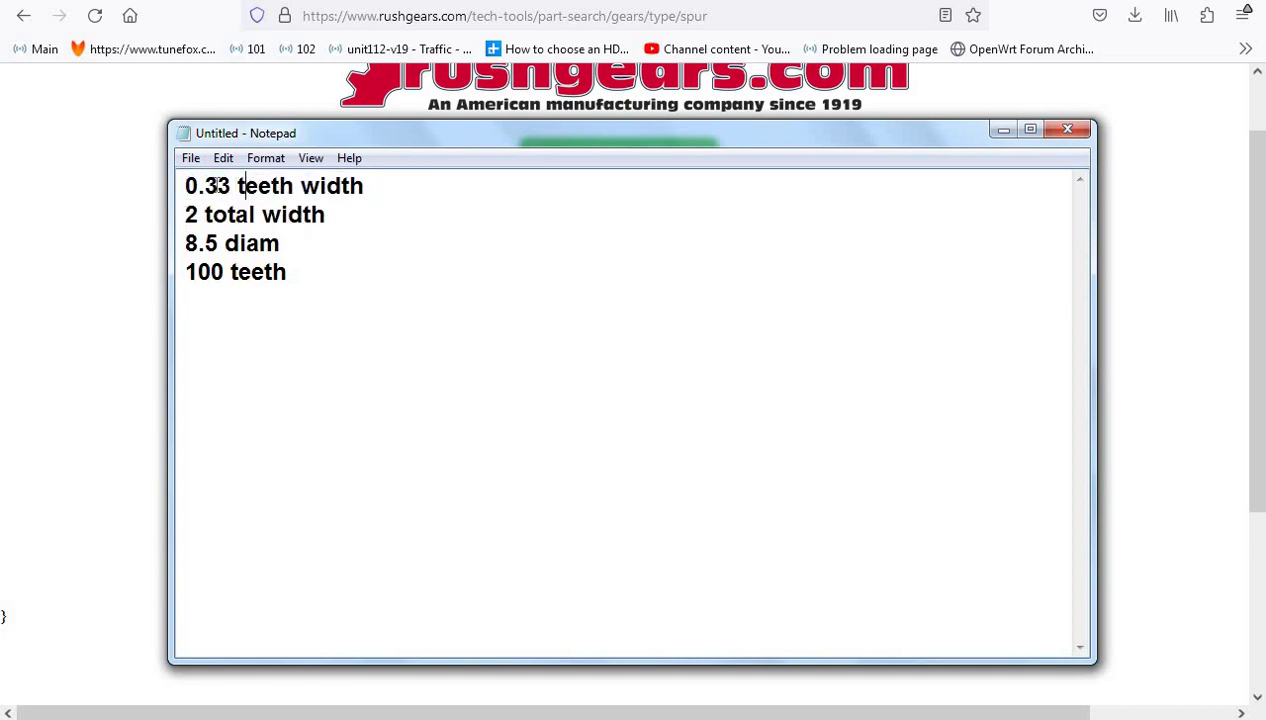
drag(185, 186, 316, 218)
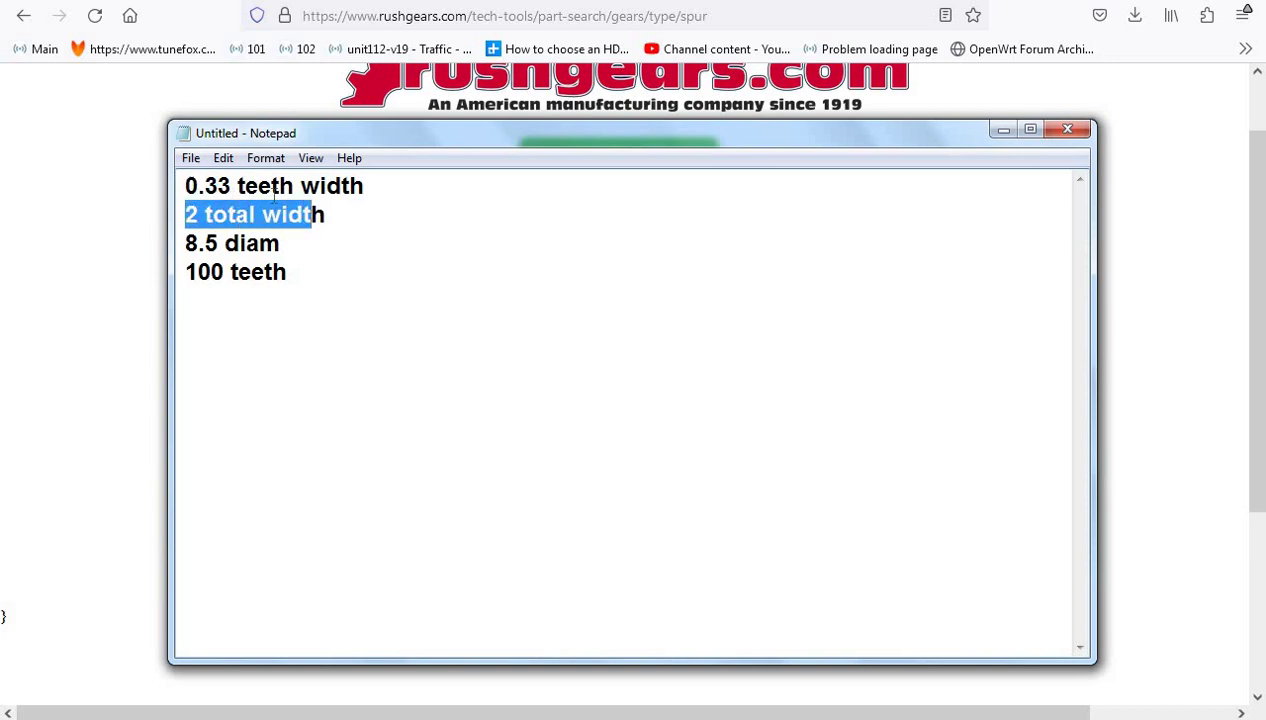
drag(204, 186, 197, 186)
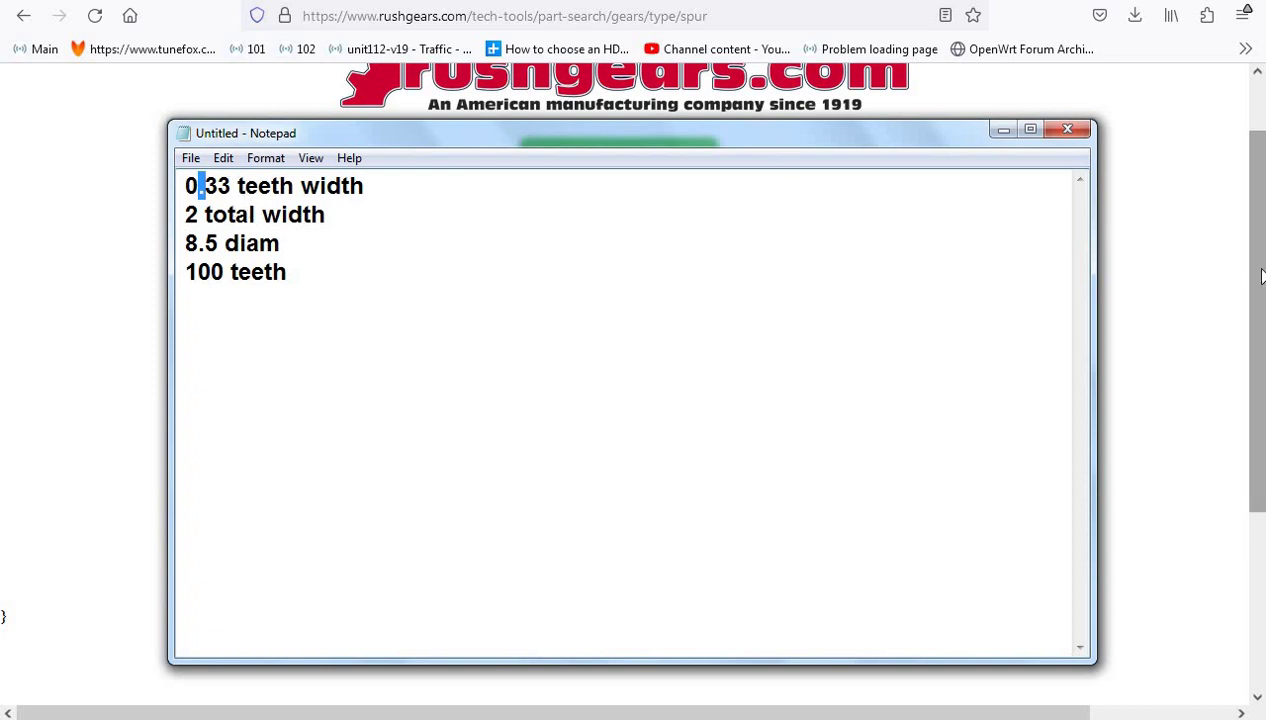
click(1257, 275)
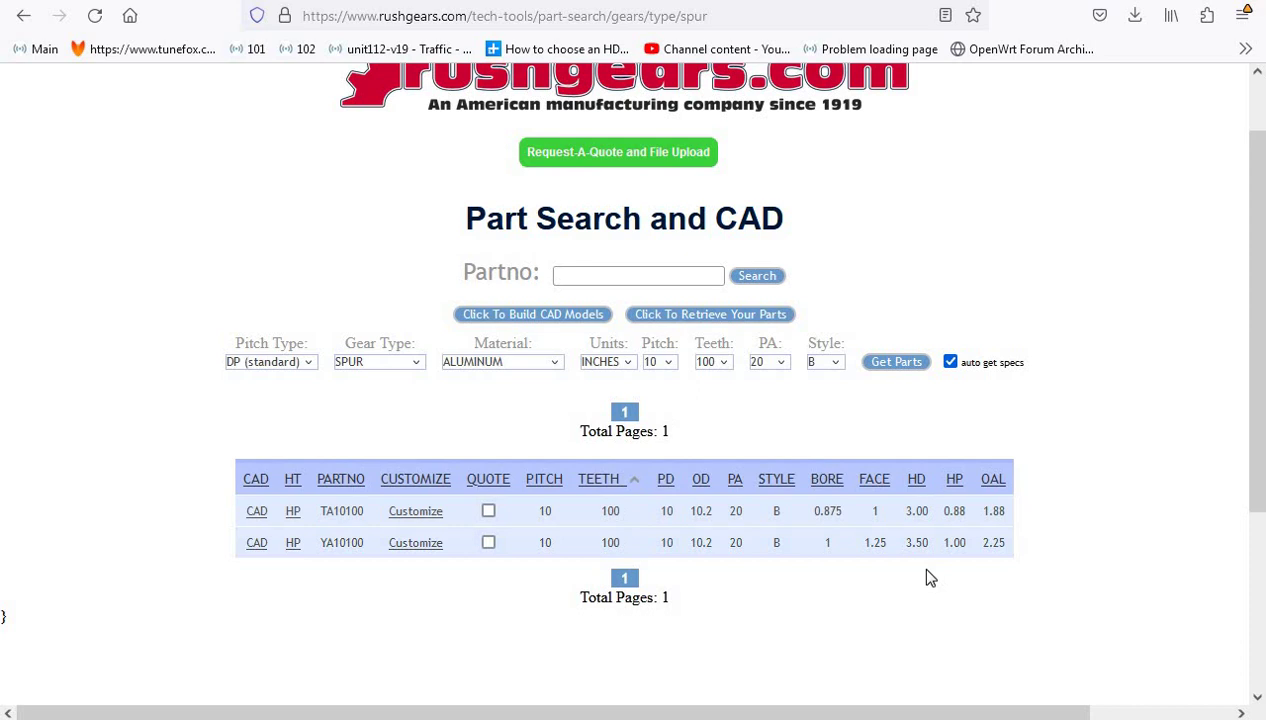
Build a custom YA10100 with a top keyway at the default .250 × .1250 size
click(398, 515)
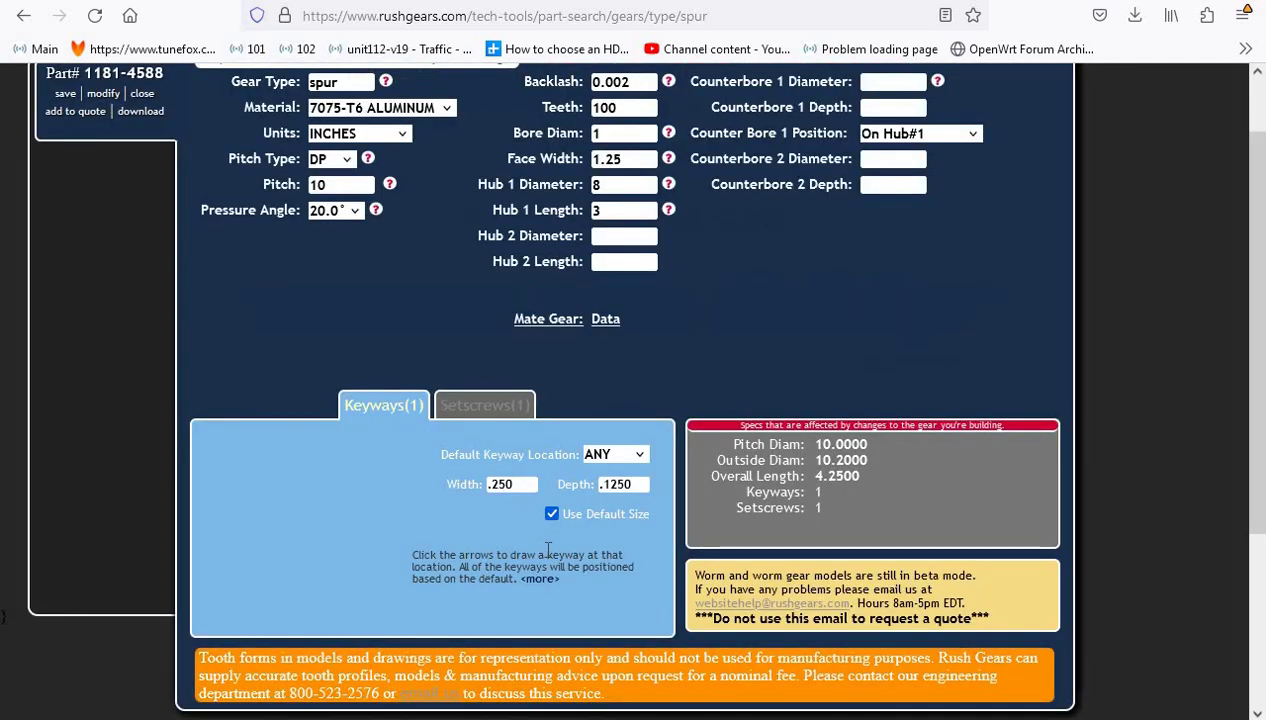
click(297, 480)
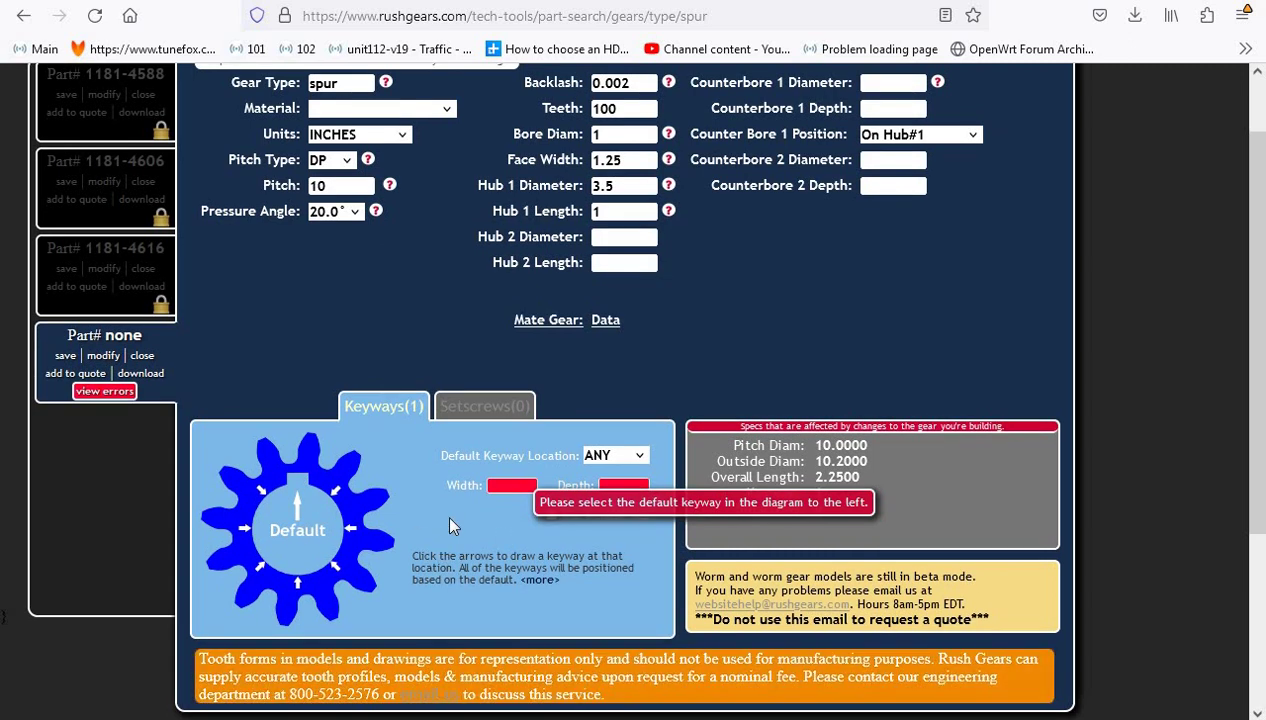
click(551, 515)
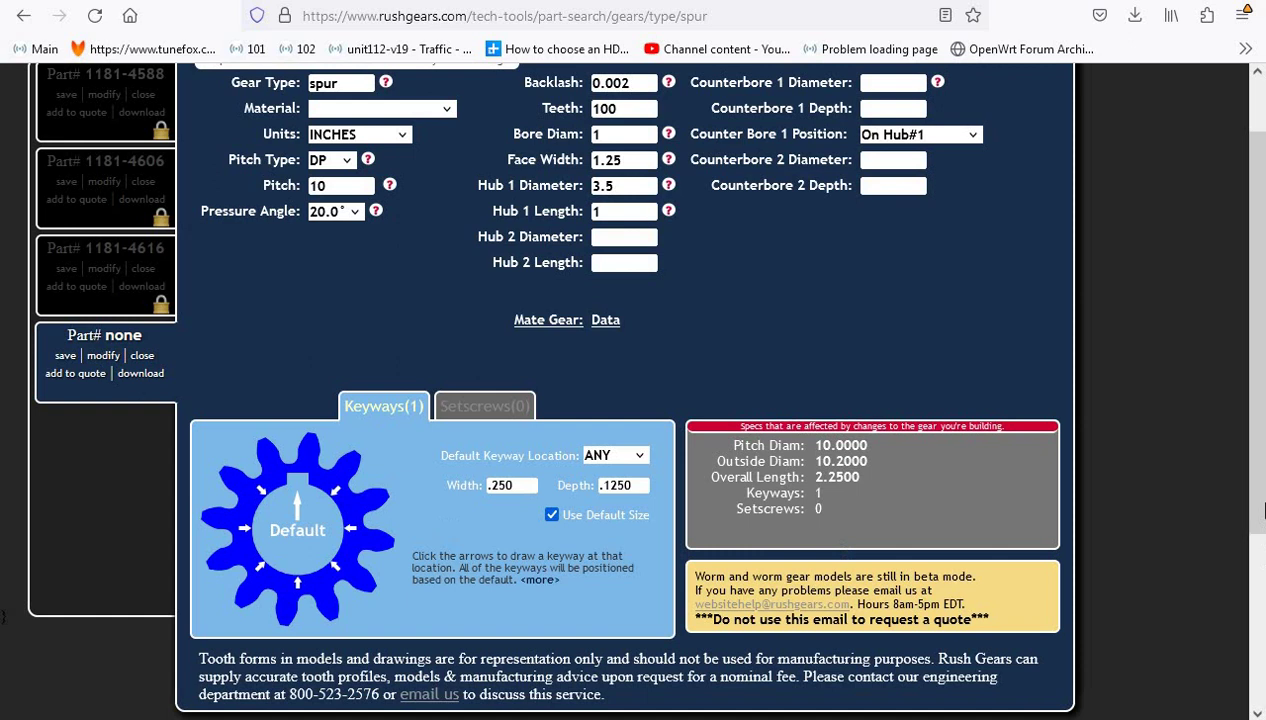
Change the gear material to 7075-T6 ALUMINUM
scroll(736, 298, up, 1)
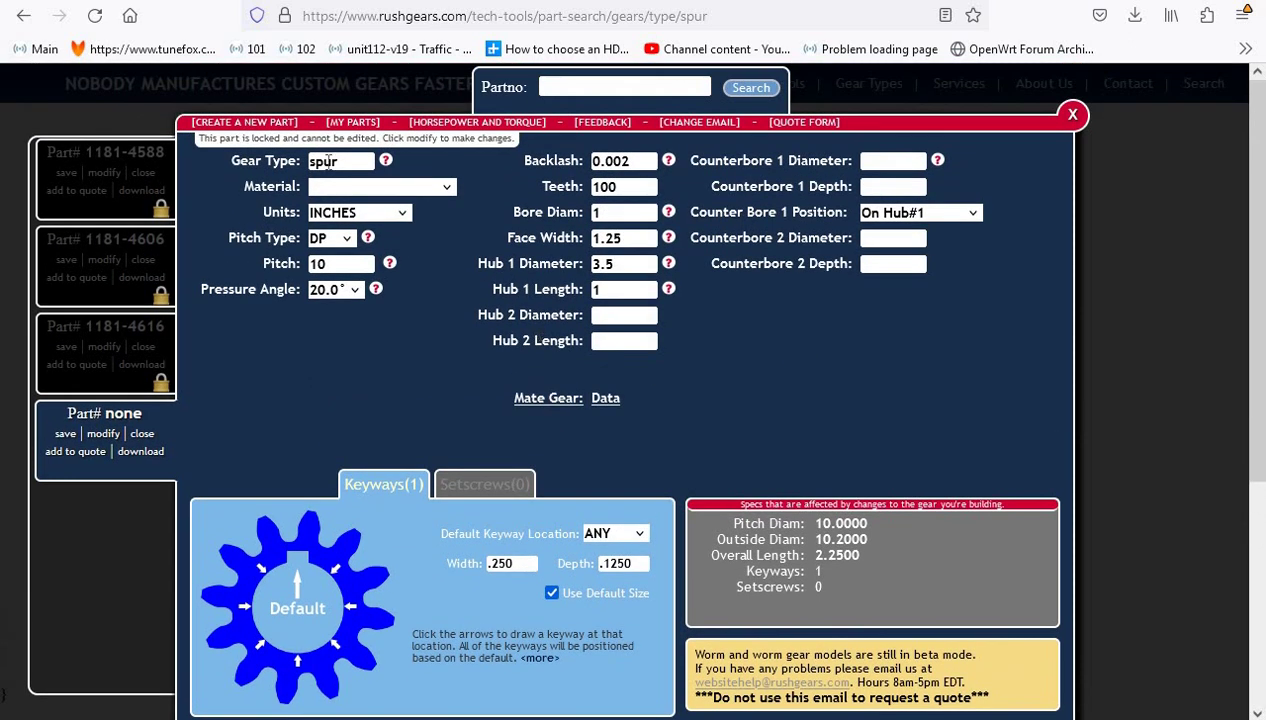
click(435, 190)
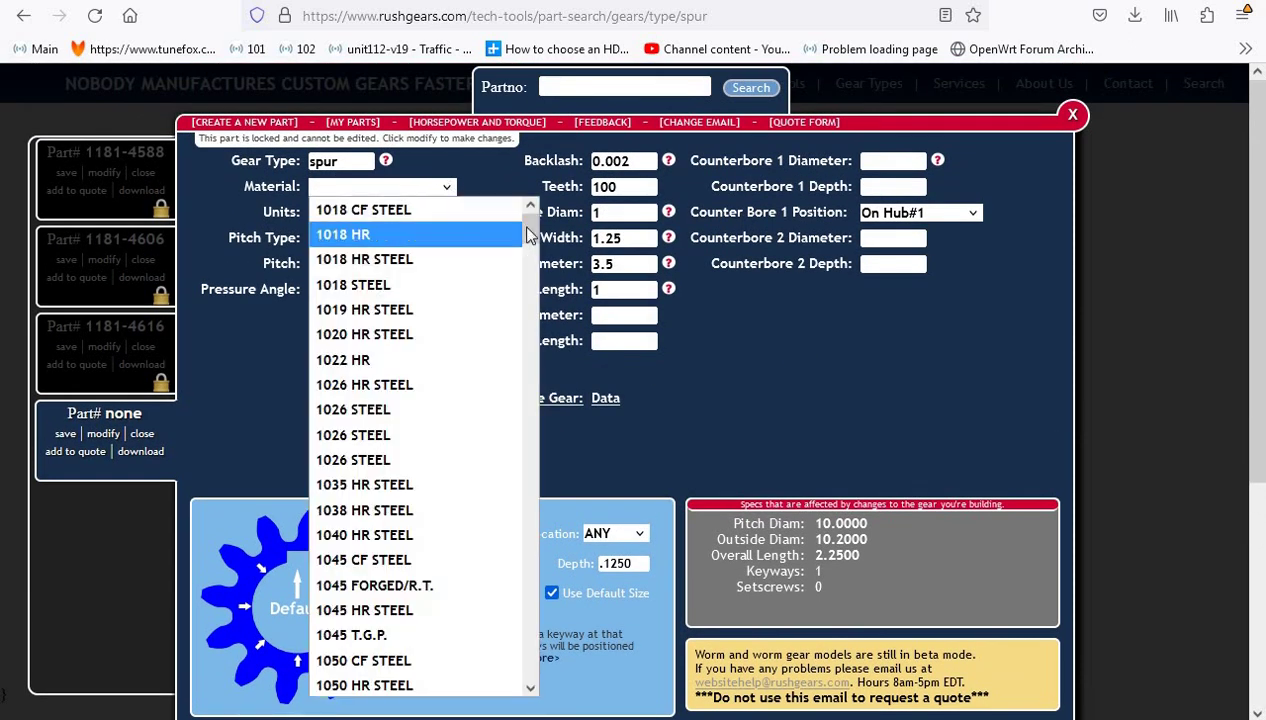
scroll(537, 395, down, 5)
mouse_move(537, 395)
mouse_down()
mouse_move(531, 681)
mouse_move(524, 375)
mouse_move(528, 414)
mouse_move(520, 402)
mouse_up()
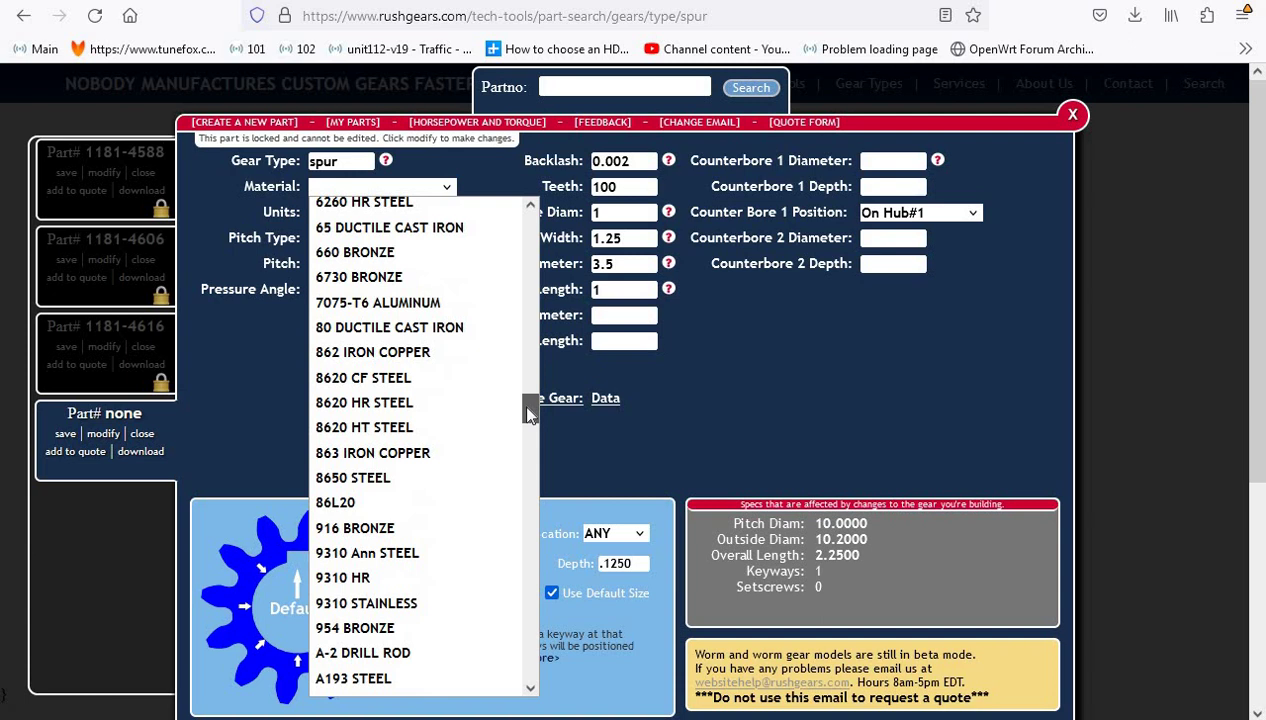
click(378, 302)
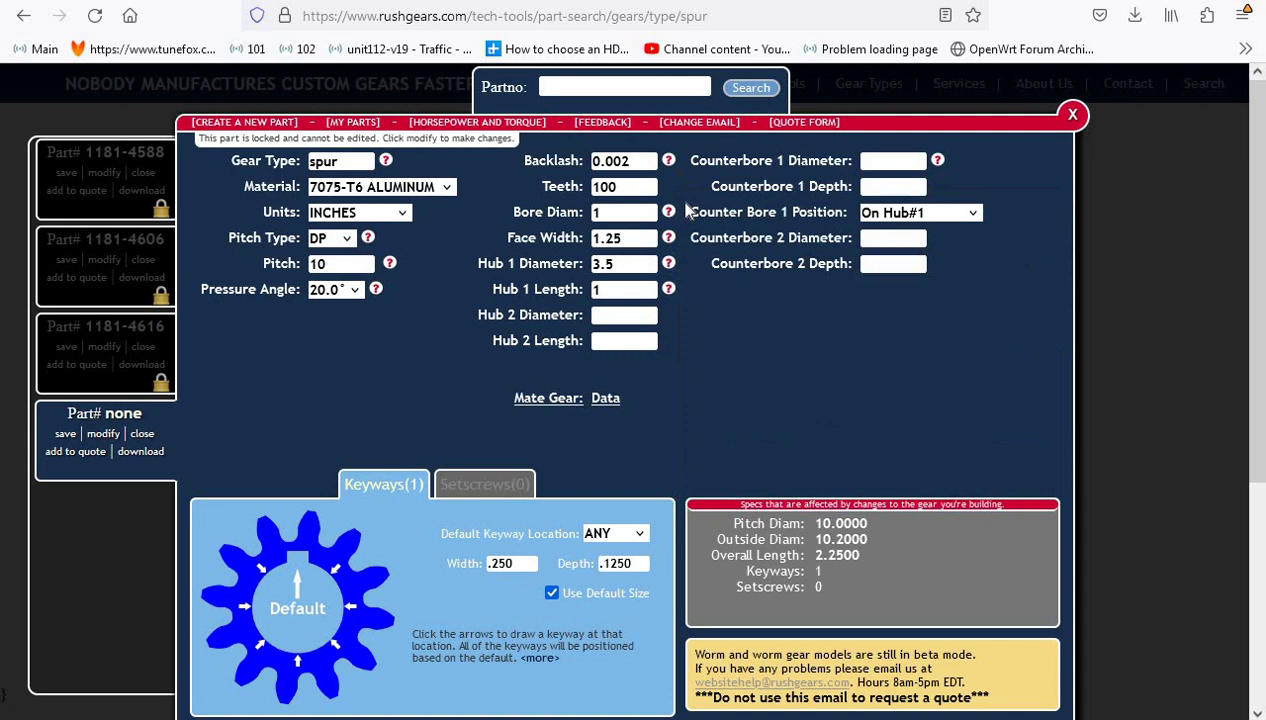
Set the bore diameter to 2.5 and the face width to 0.33
mouse_move(668, 213)
mouse_move(668, 237)
double_click(646, 215)
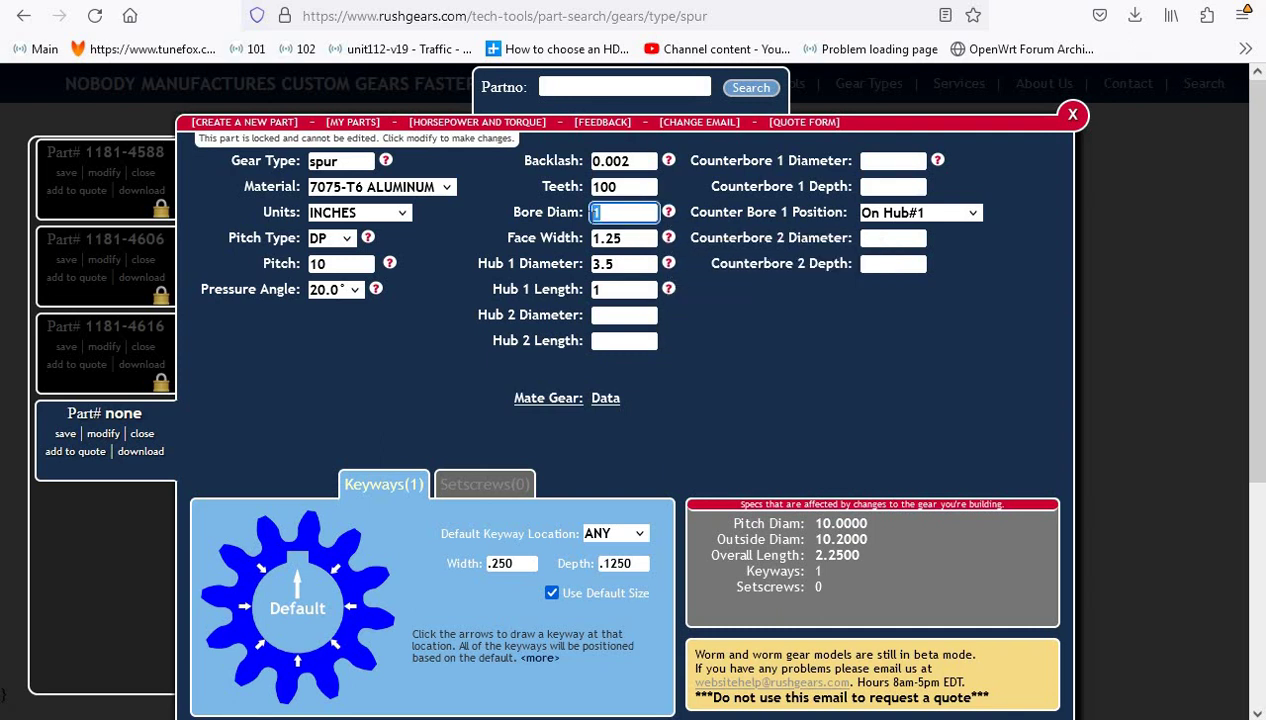
text(1)
drag(632, 212, 590, 213)
text(2.5)
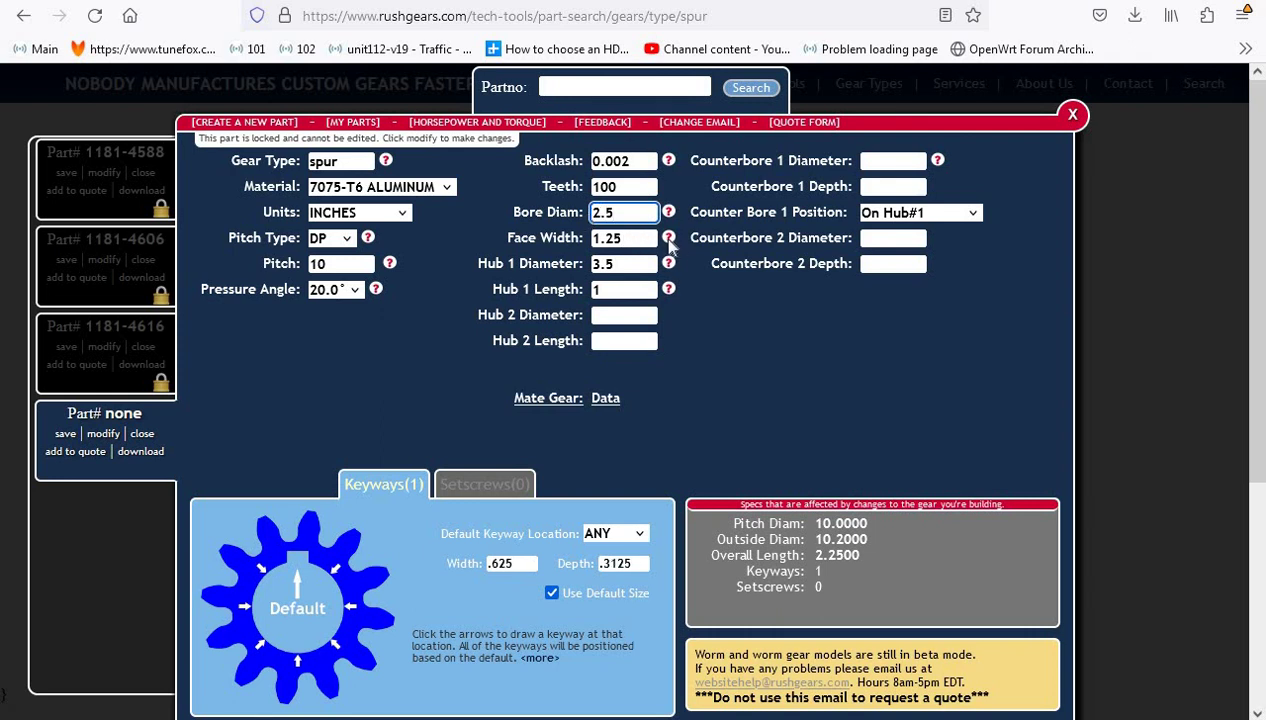
key(Tab)
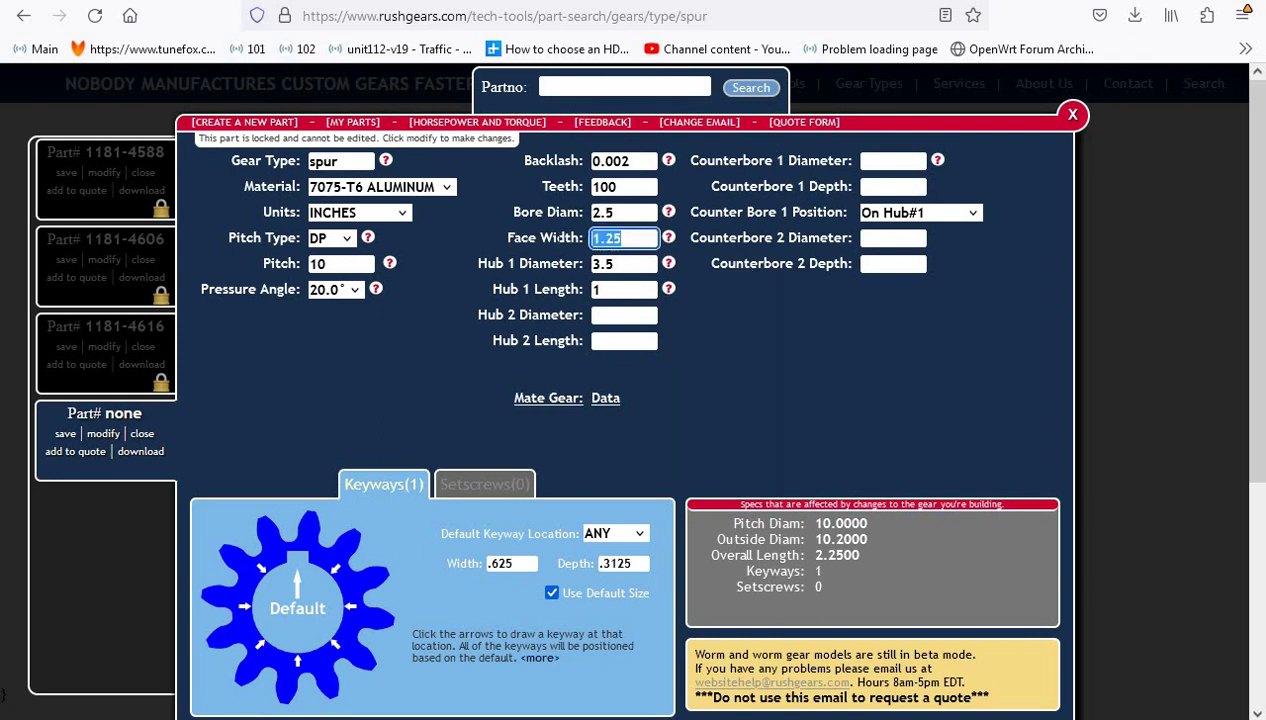
text(0.33)
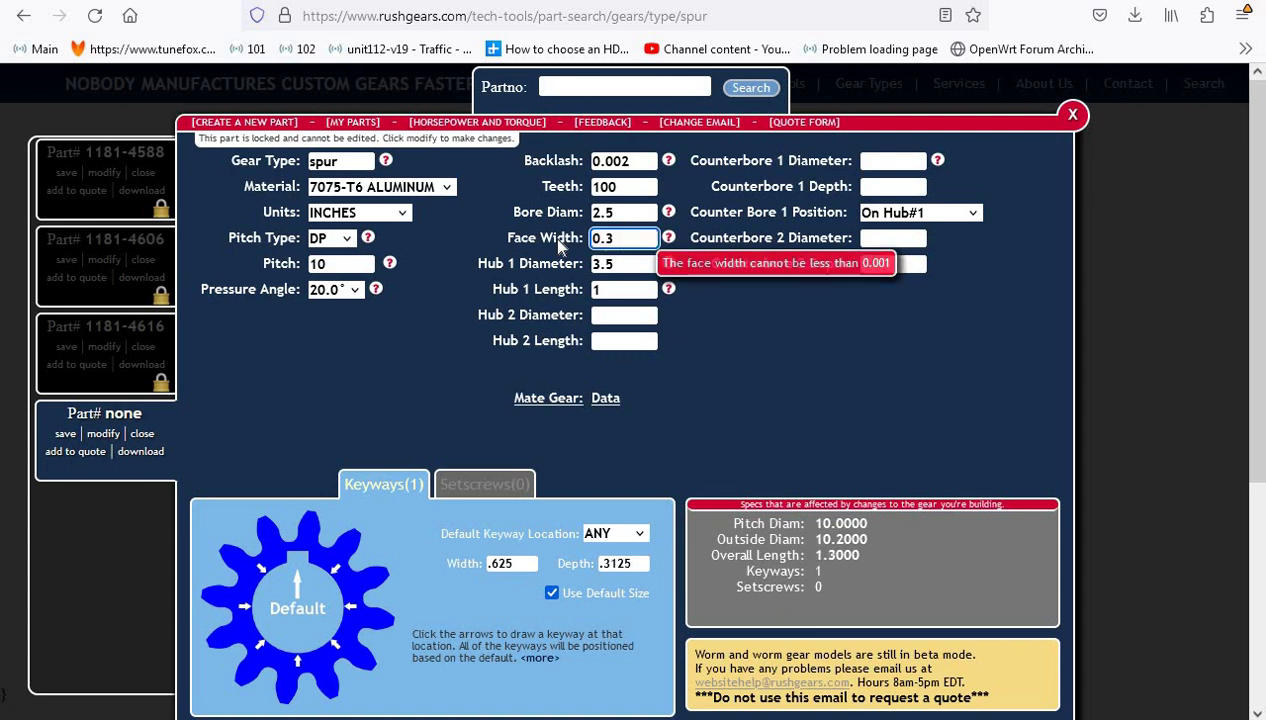
Check the Notepad gear notes for the 8.5 diameter and .33 teeth width
click(630, 264)
mouse_move(668, 268)
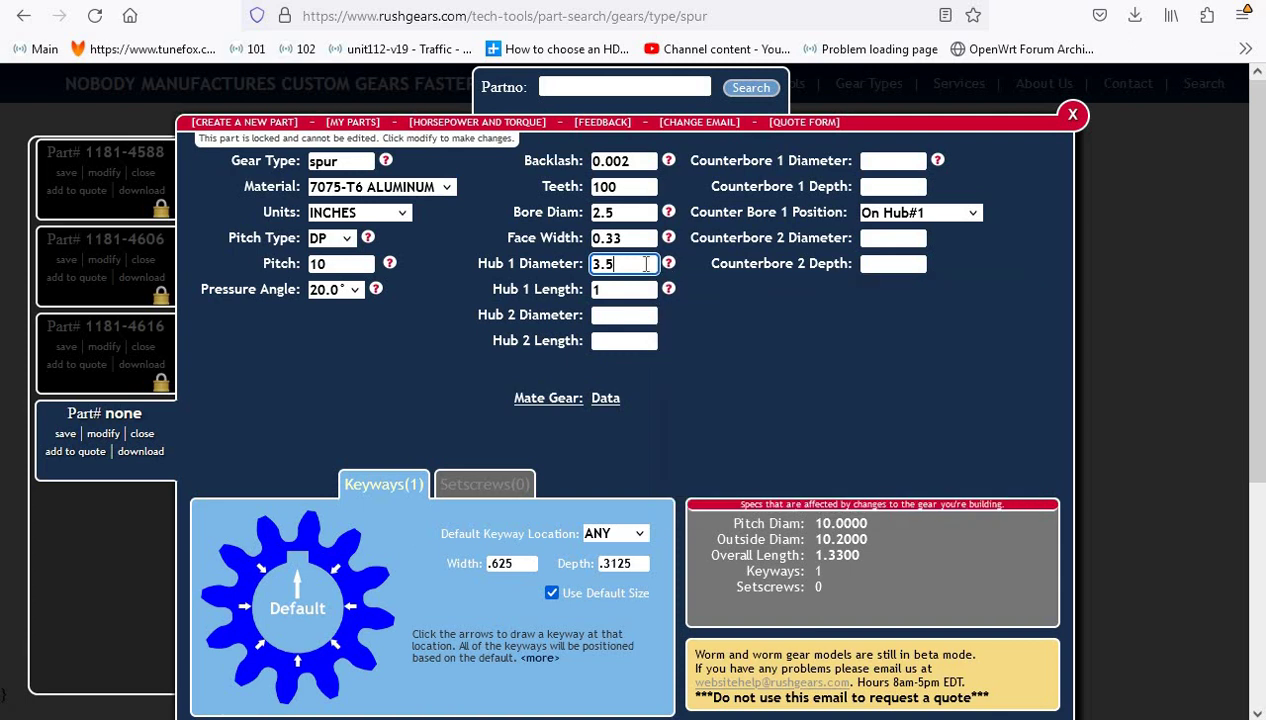
key(alt+Tab)
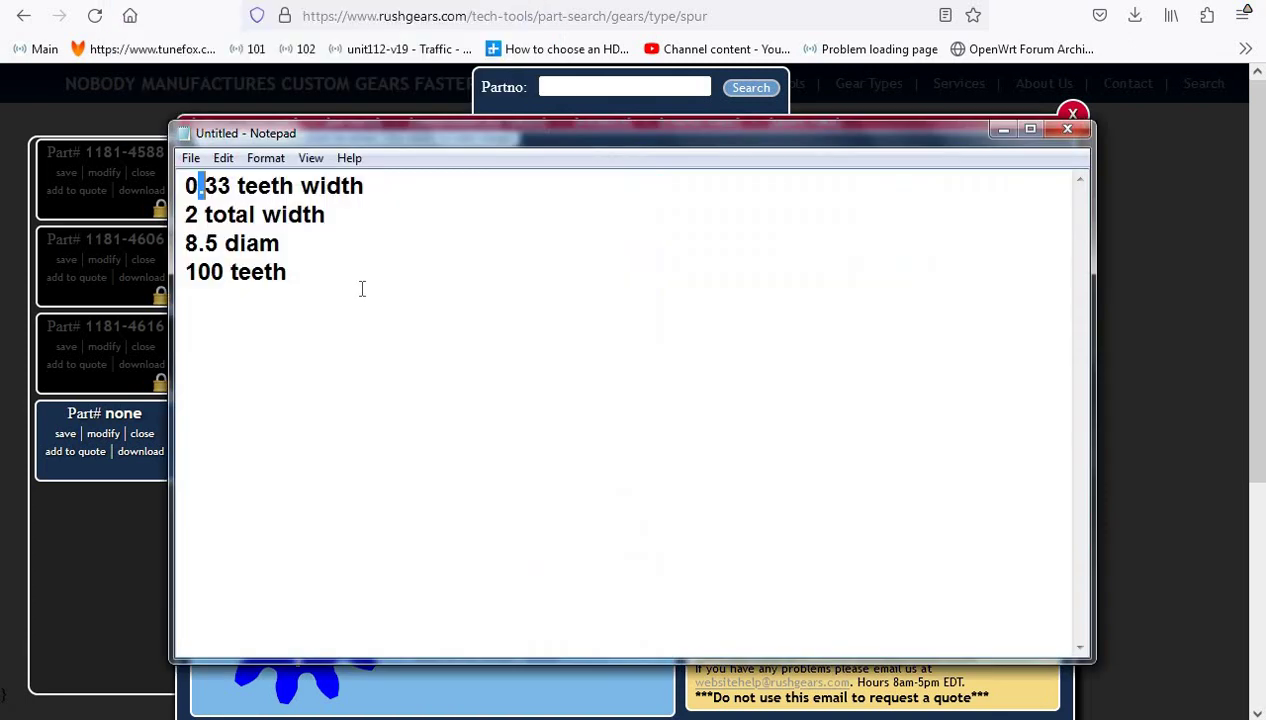
drag(188, 241, 333, 270)
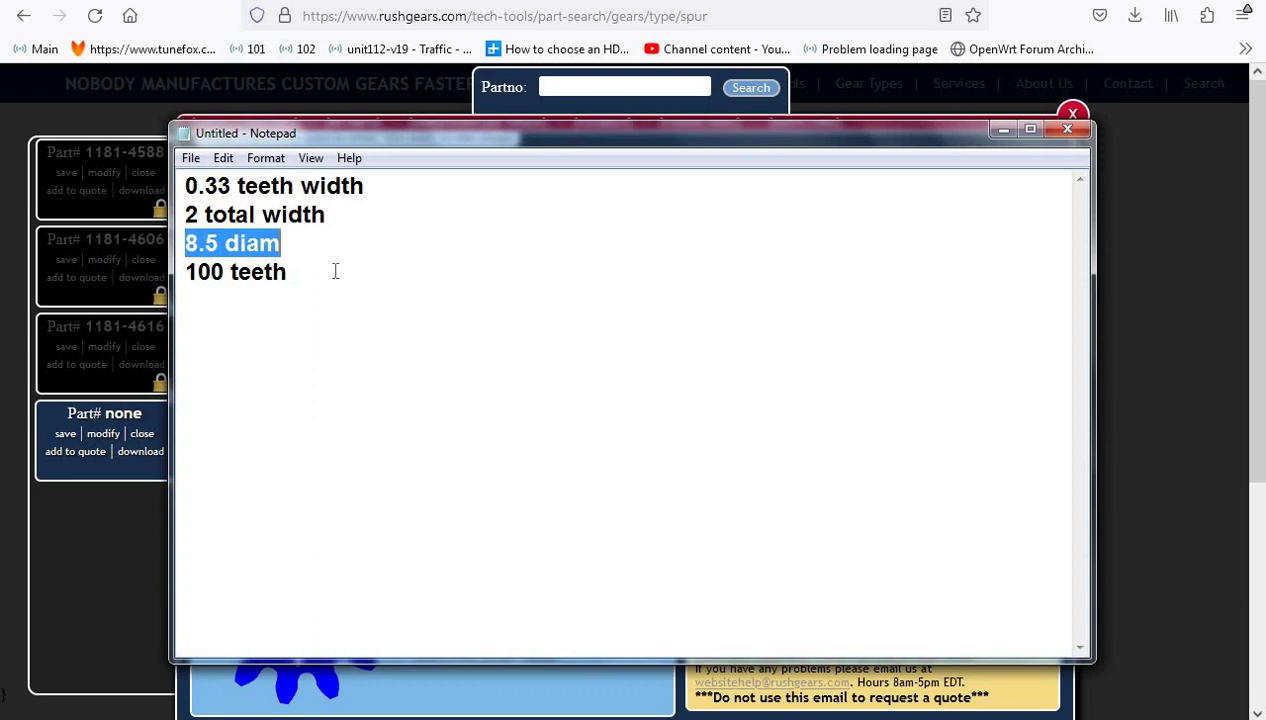
click(247, 243)
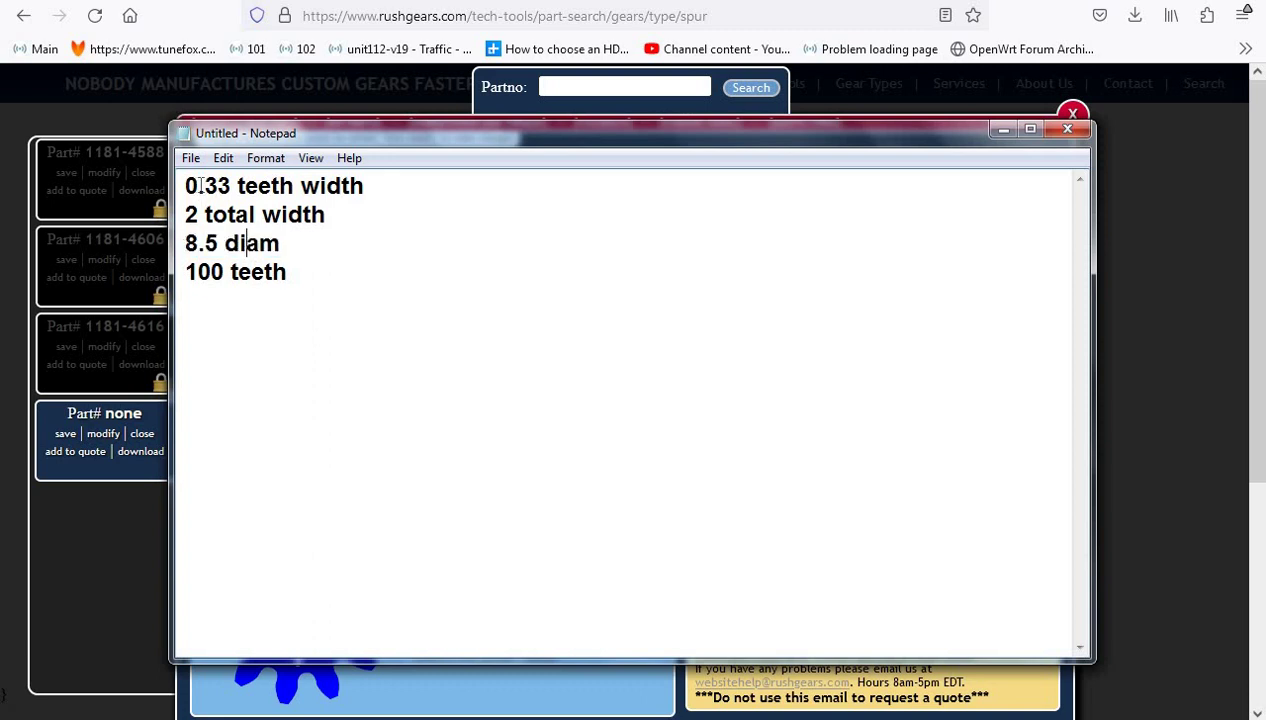
drag(199, 186, 233, 190)
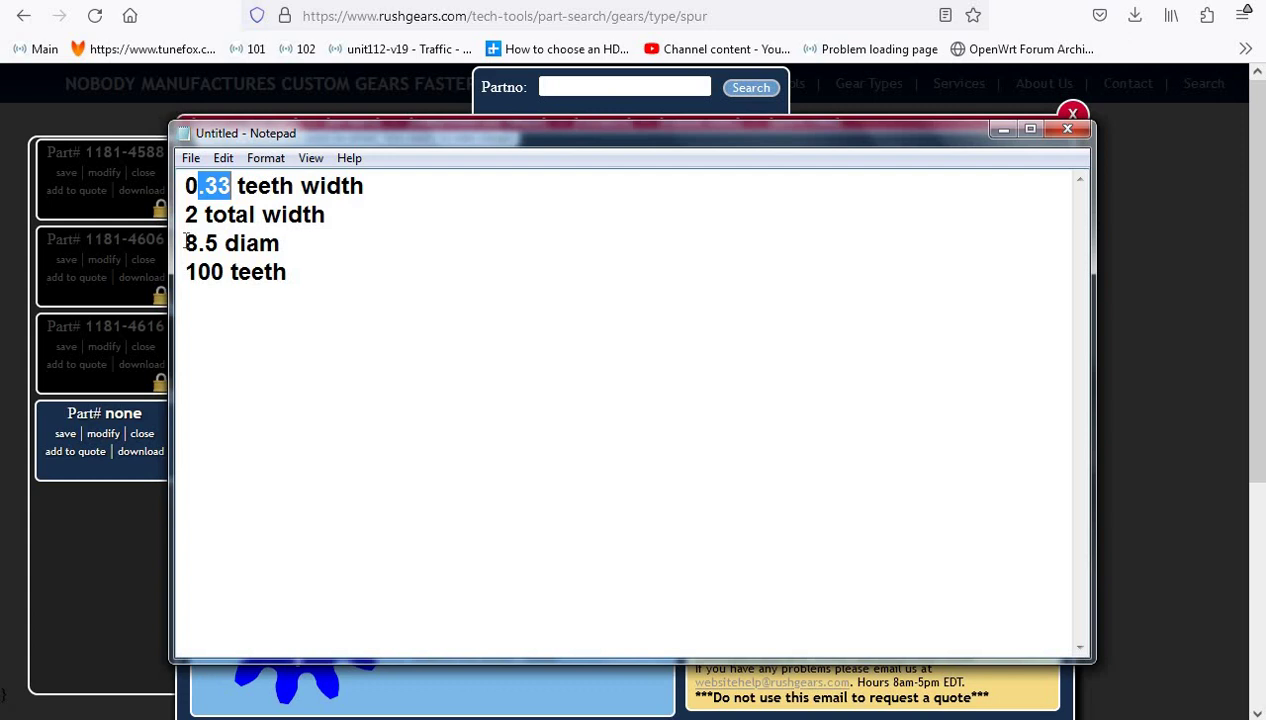
drag(185, 241, 278, 245)
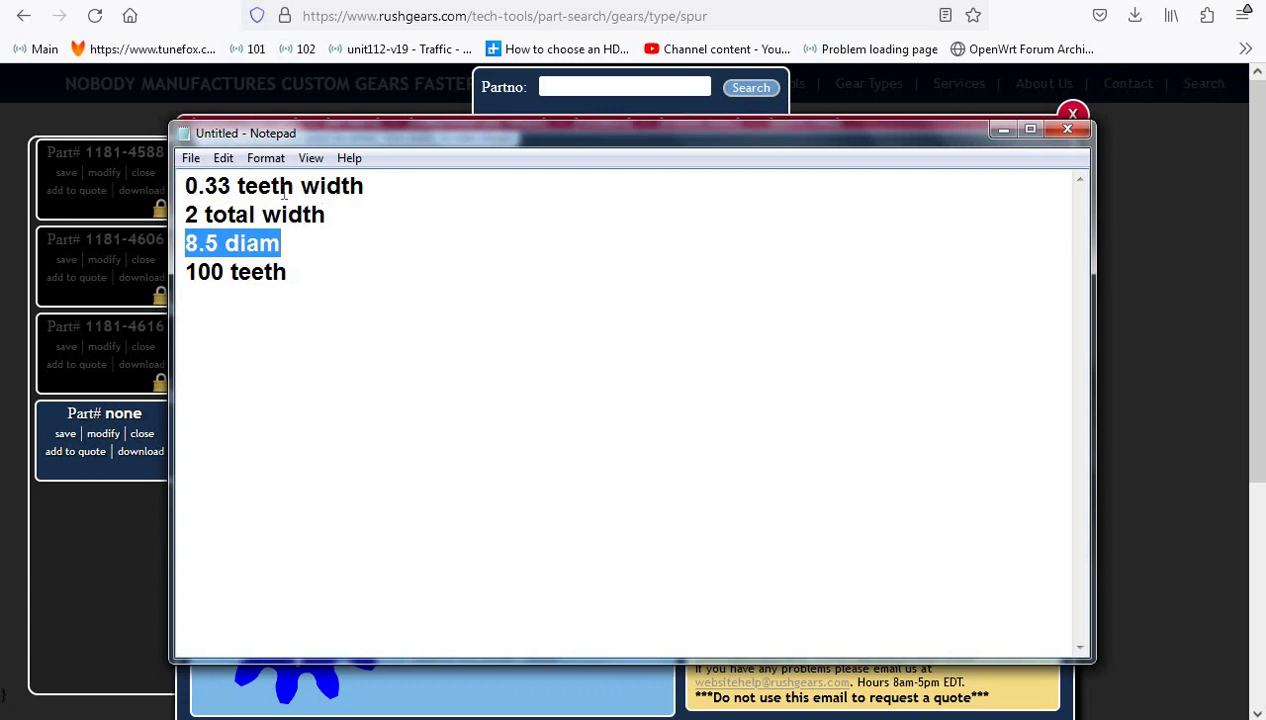
click(200, 243)
drag(186, 243, 271, 237)
Enter 7.75 as the Hub 1 diameter in the gear builder
click(1262, 184)
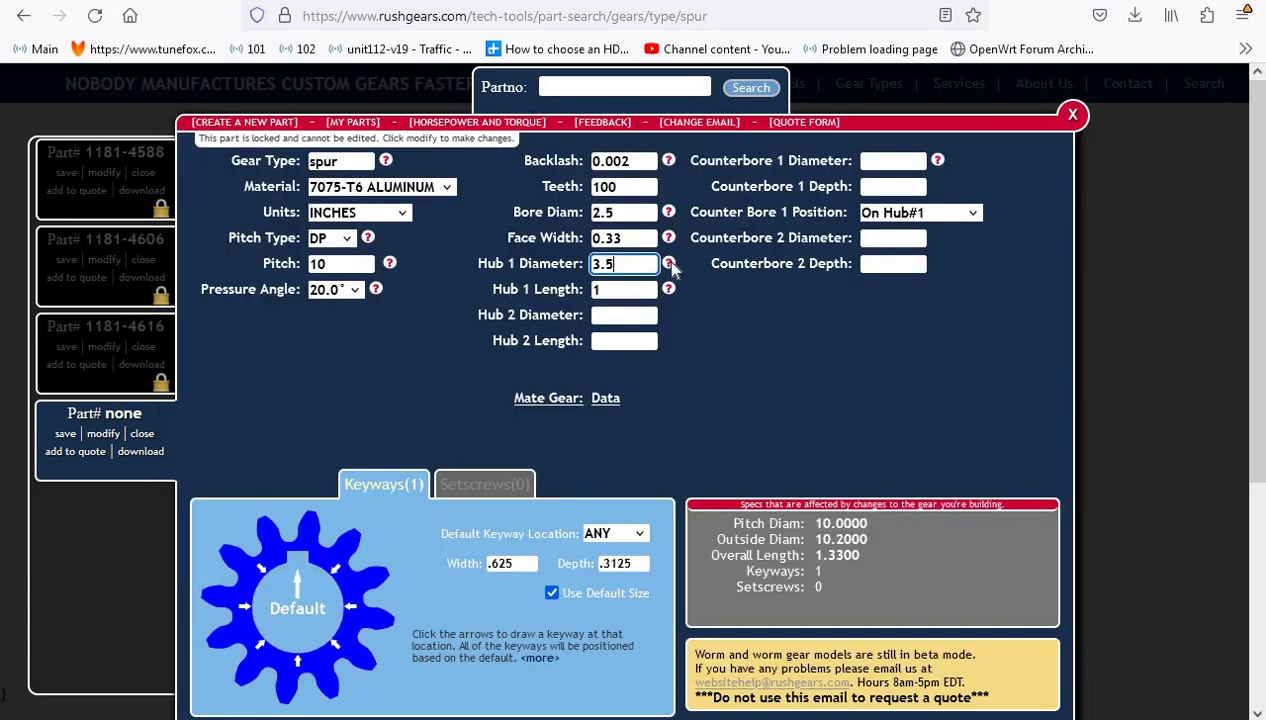
mouse_move(669, 265)
drag(615, 264, 555, 264)
text(7.75)
mouse_move(669, 290)
Recheck the notes for the 2 total width and .33 teeth width
key(alt+Tab)
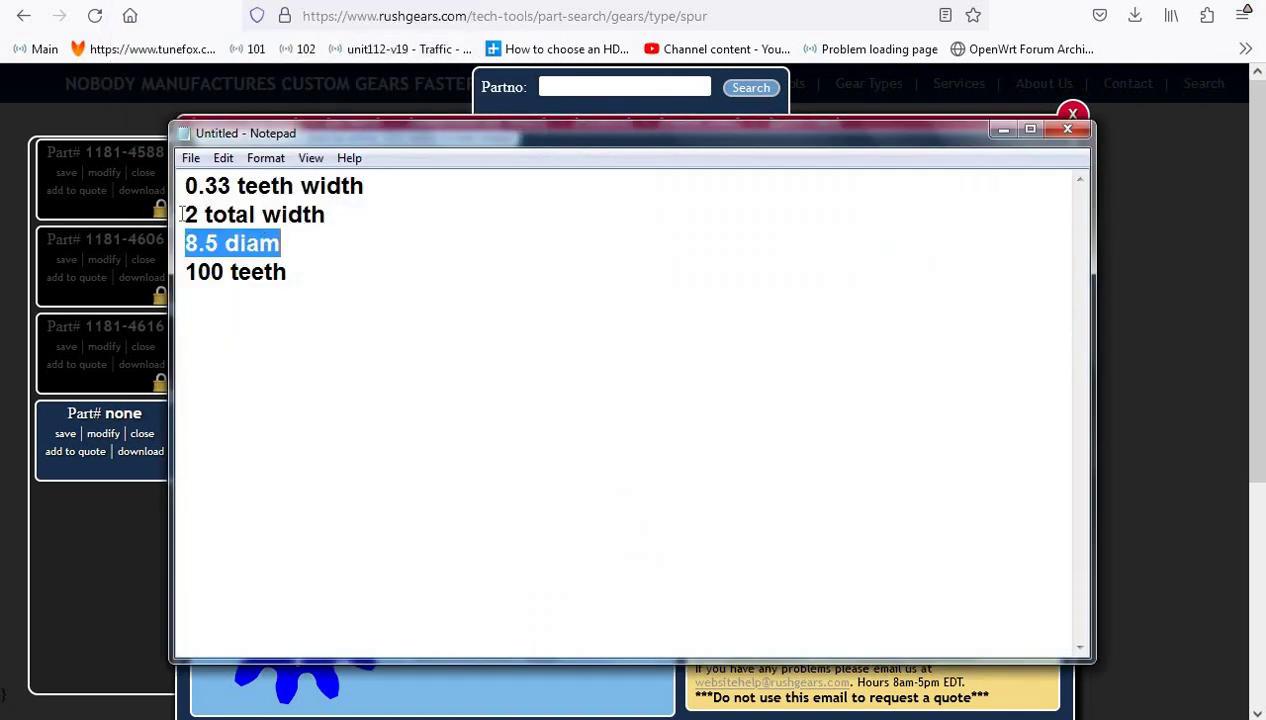
drag(182, 213, 326, 214)
drag(200, 186, 231, 186)
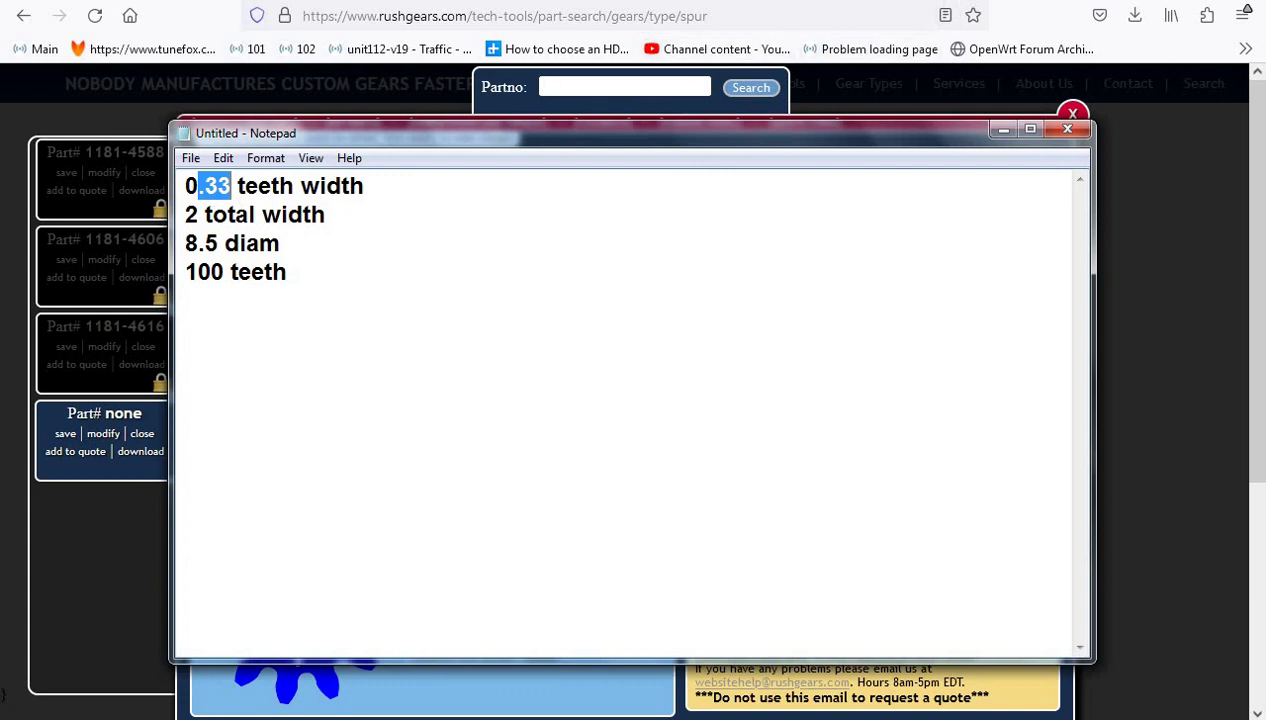
Set Hub 1 length to 1.67, leaving Hub 2 diameter blank
key(alt+Tab)
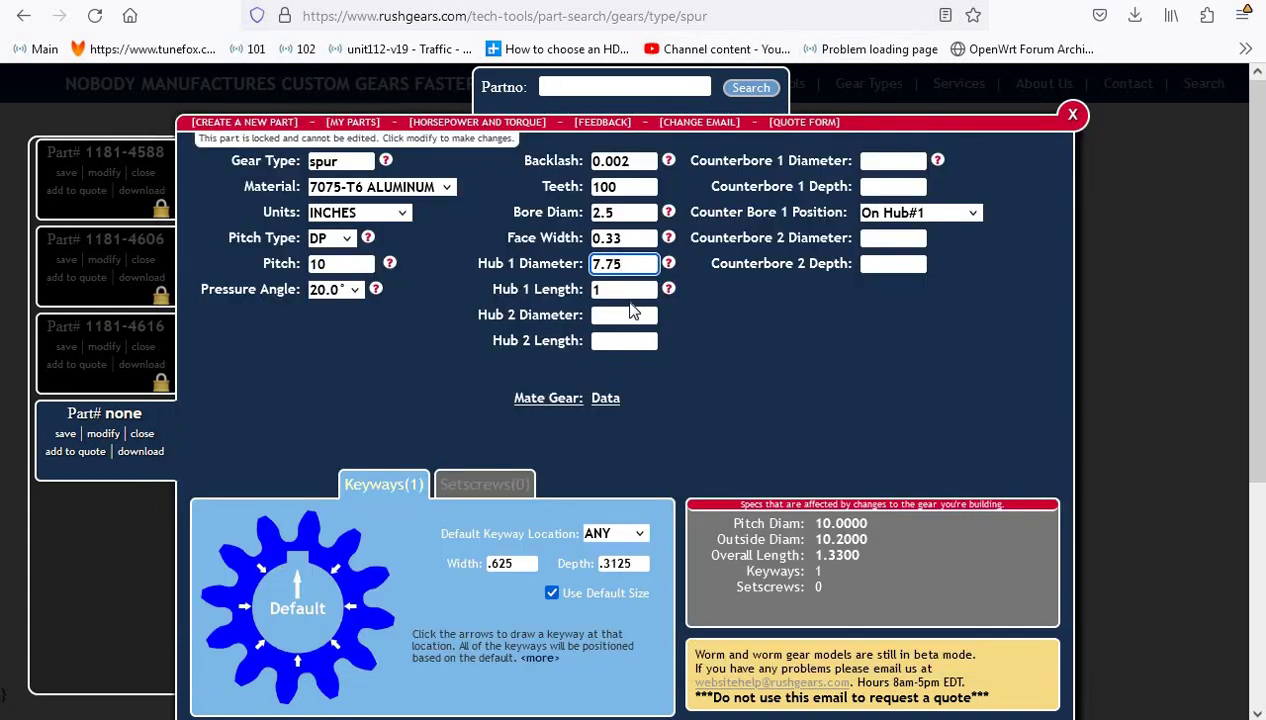
key(Tab)
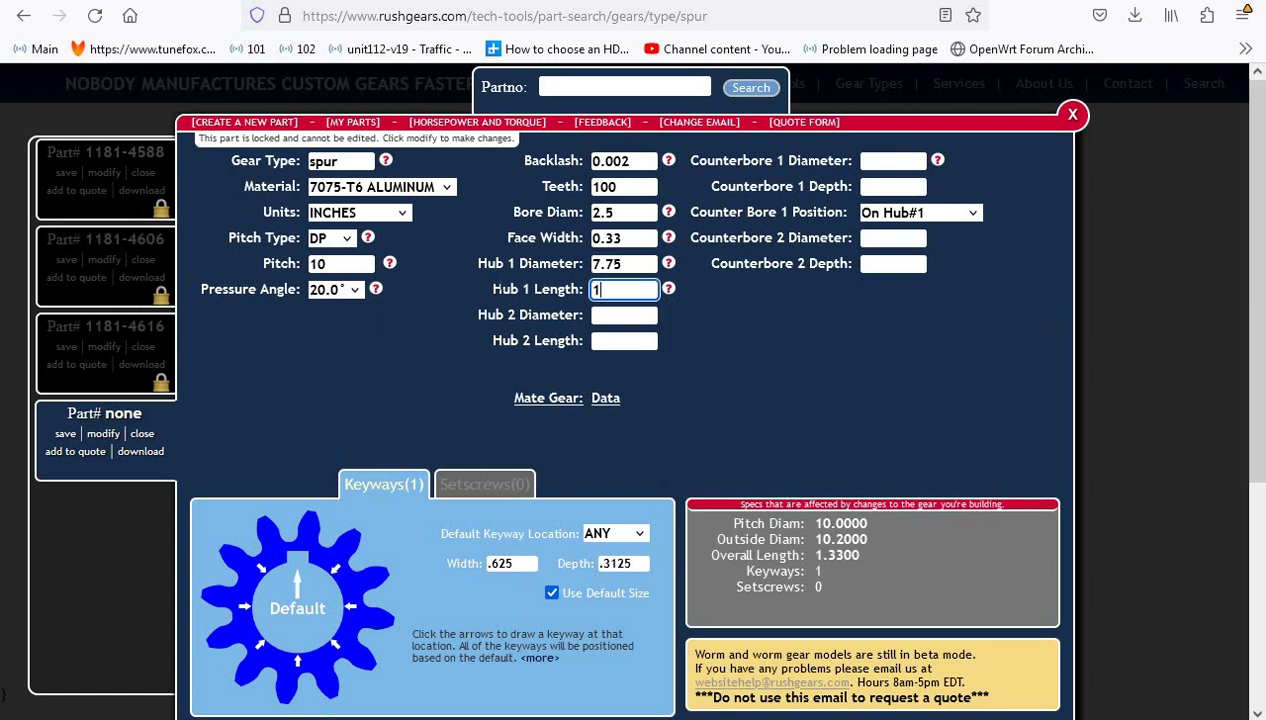
text(1.67)
click(629, 316)
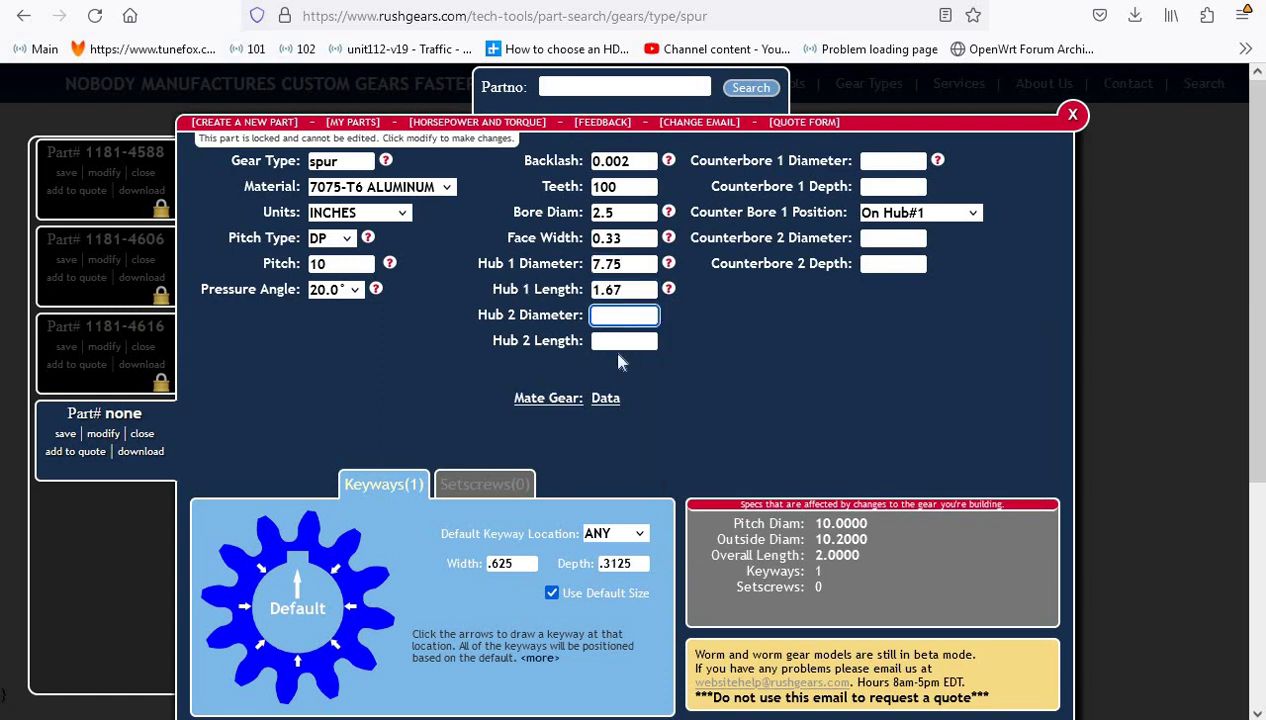
mouse_move(939, 164)
click(862, 396)
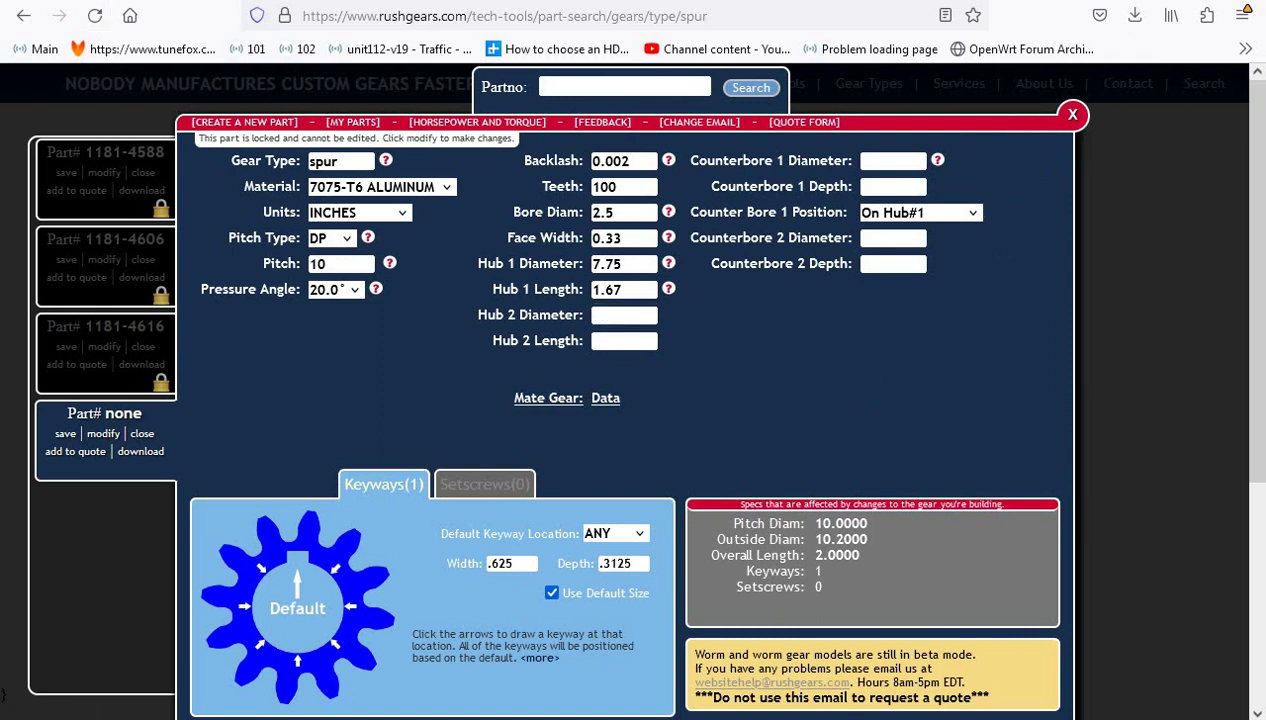
Save the gear as part 1181-4626, download it as STL, and skip the quote
click(143, 453)
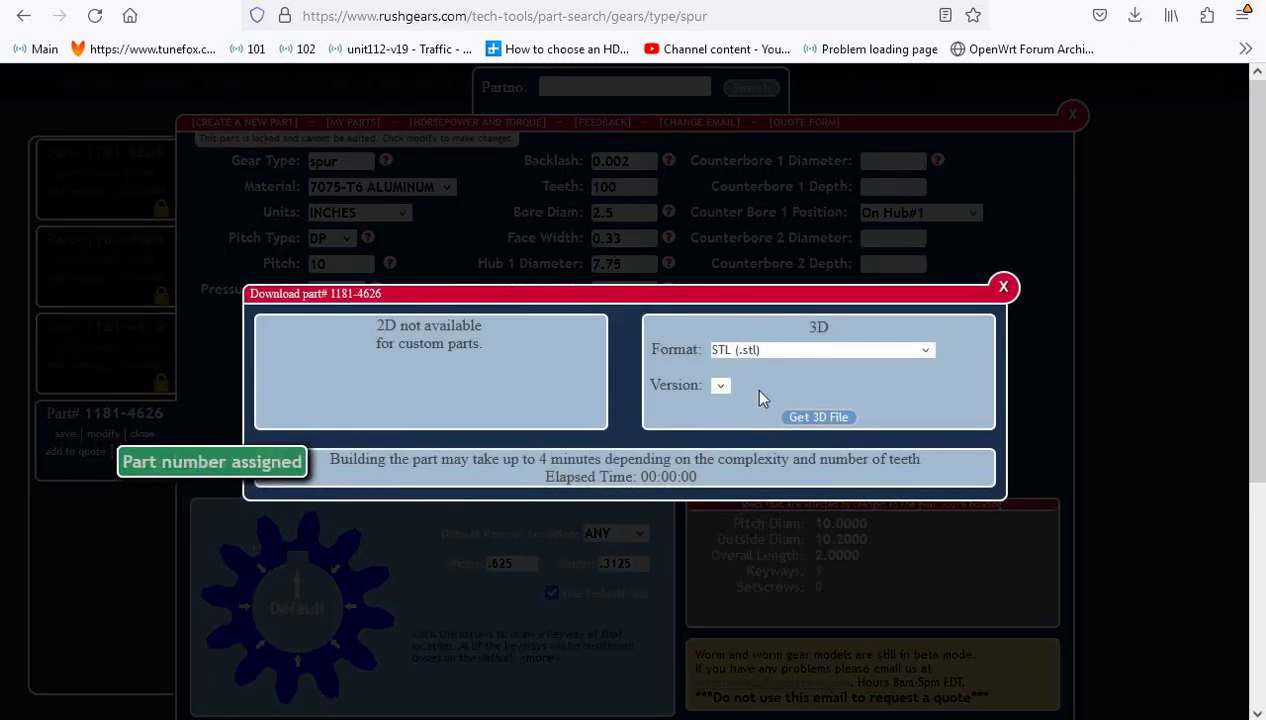
click(742, 351)
click(744, 351)
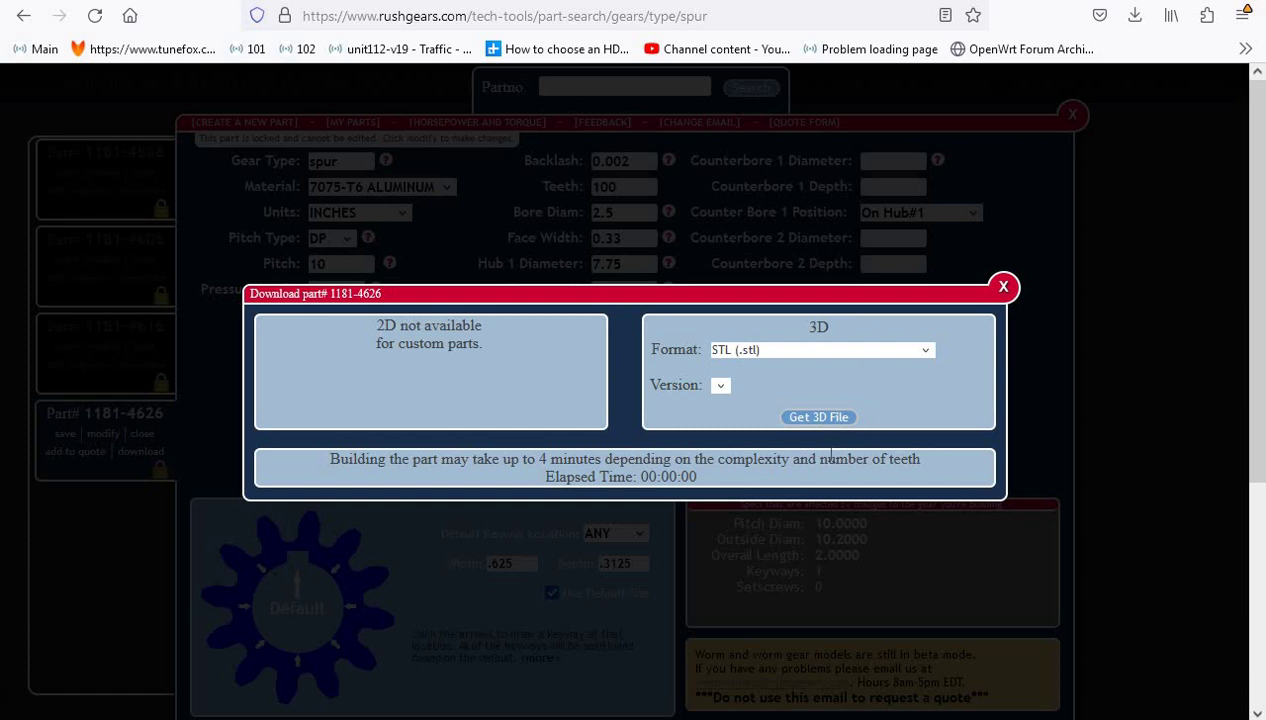
click(809, 418)
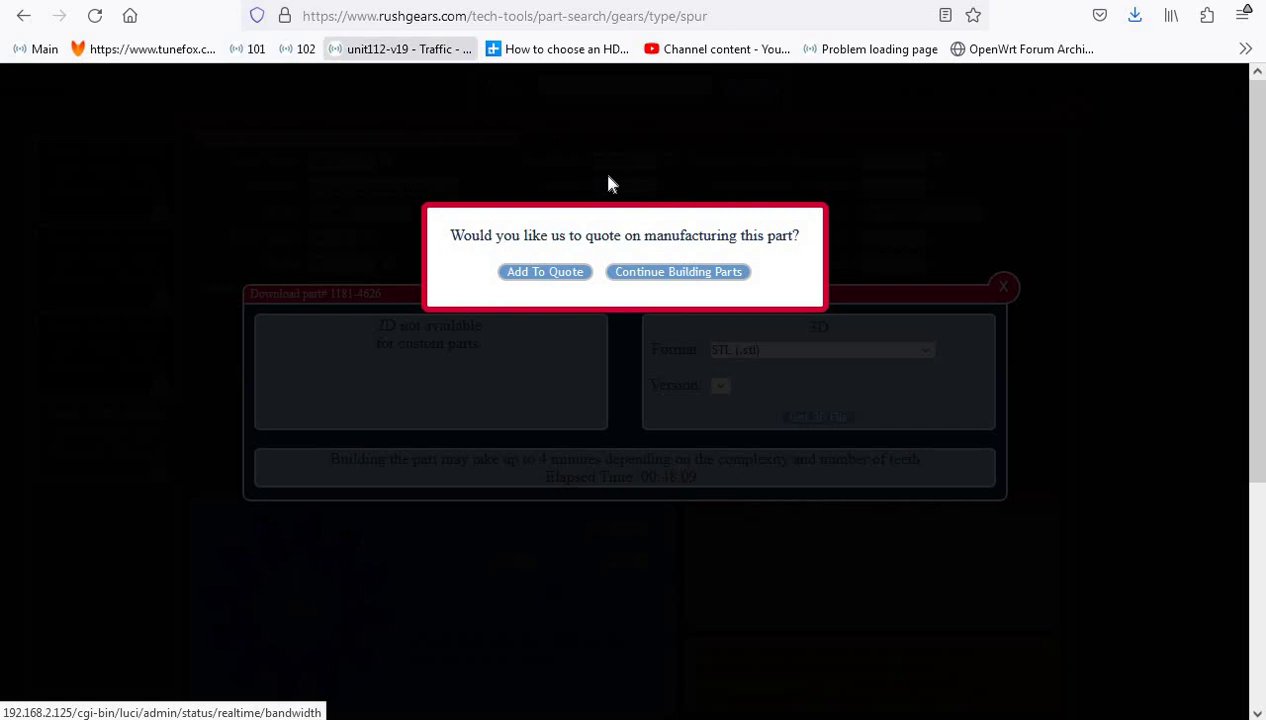
click(664, 269)
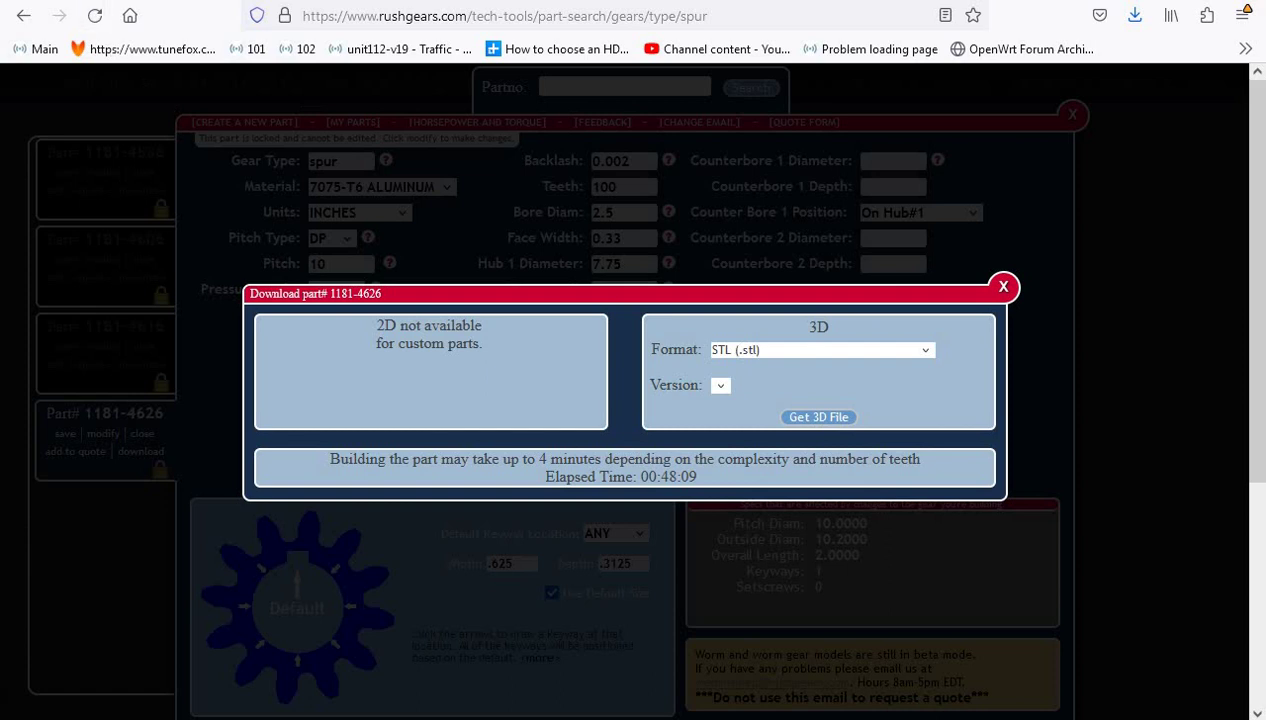
Search 'slic' in the Start menu, launch Slic3r.exe, and allow it to run
key(super)
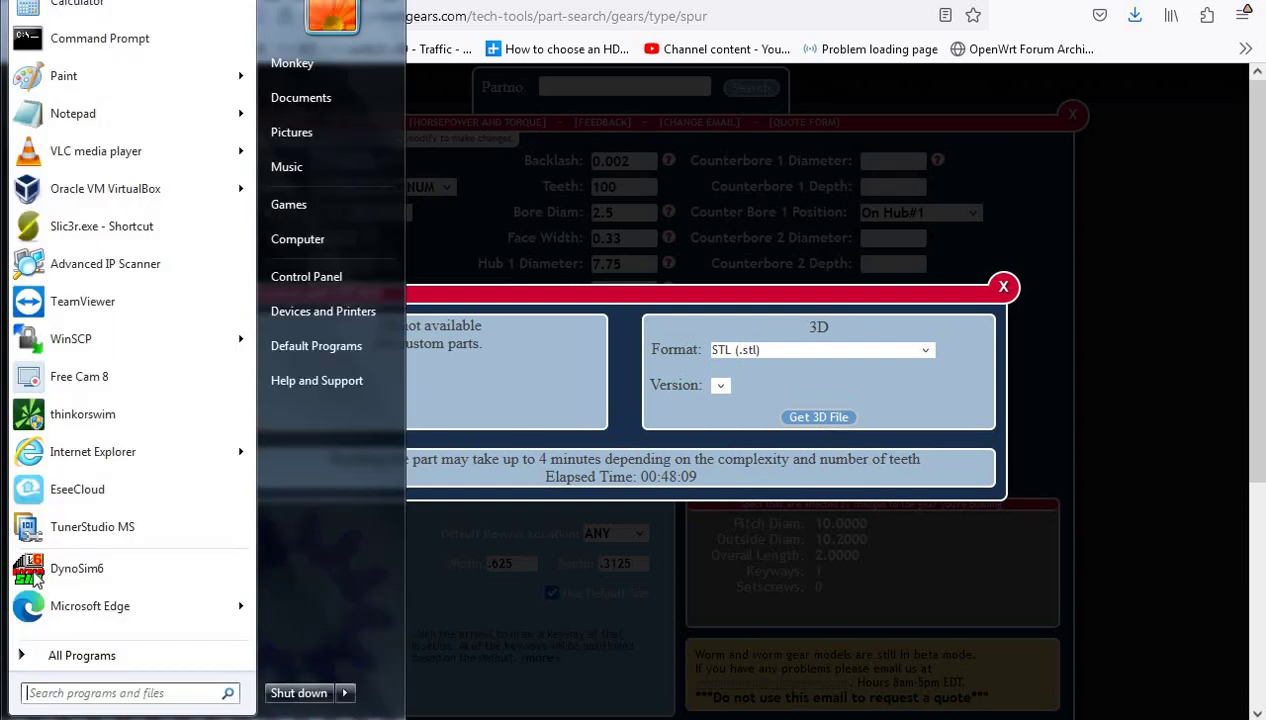
click(49, 693)
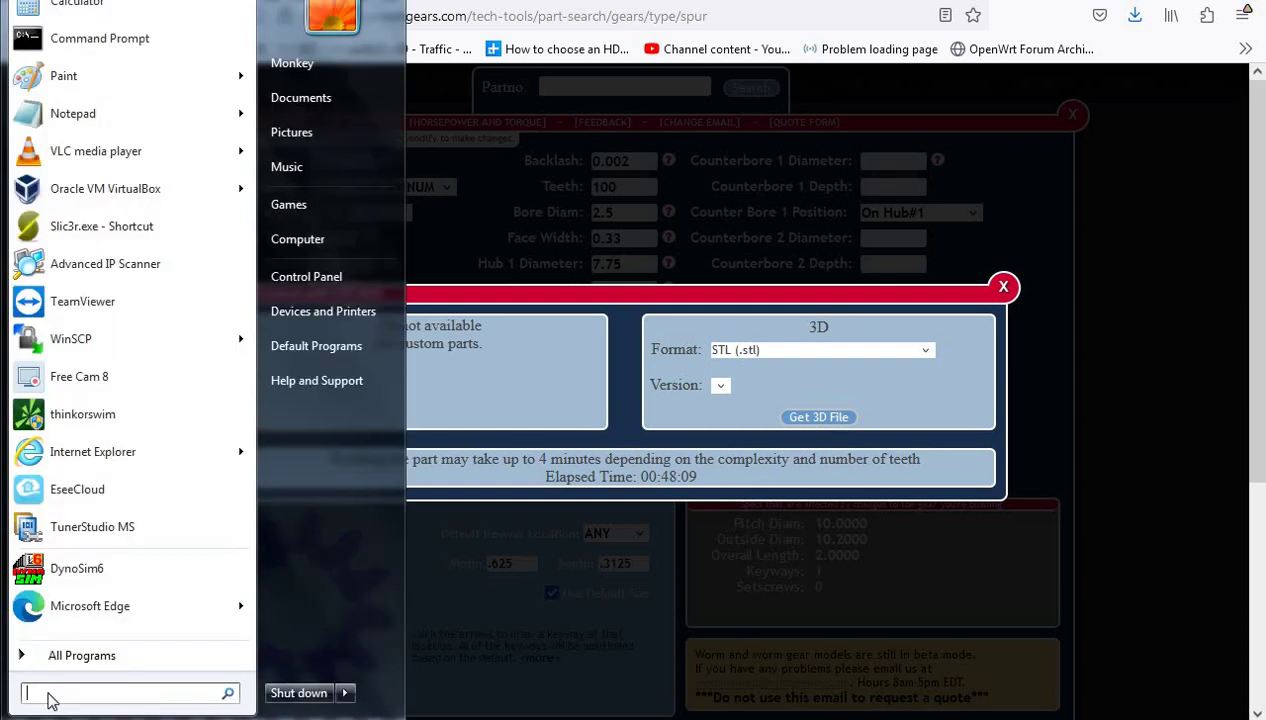
text(slic)
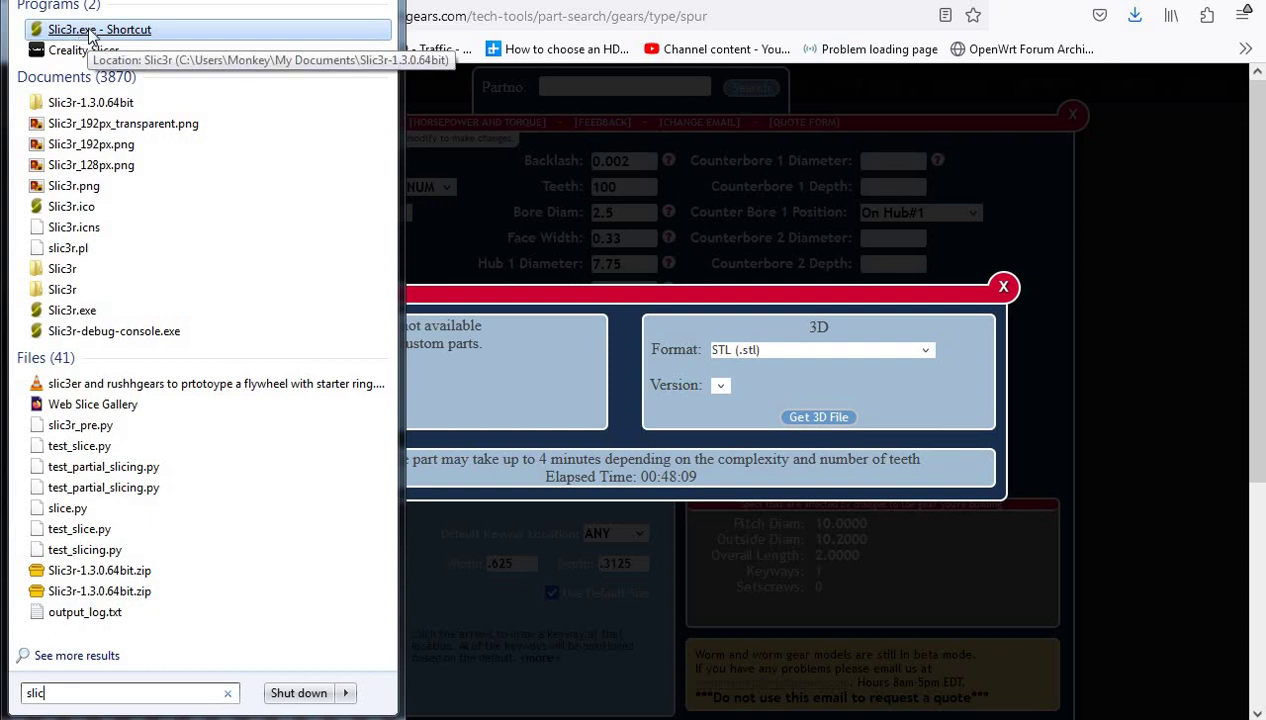
click(92, 30)
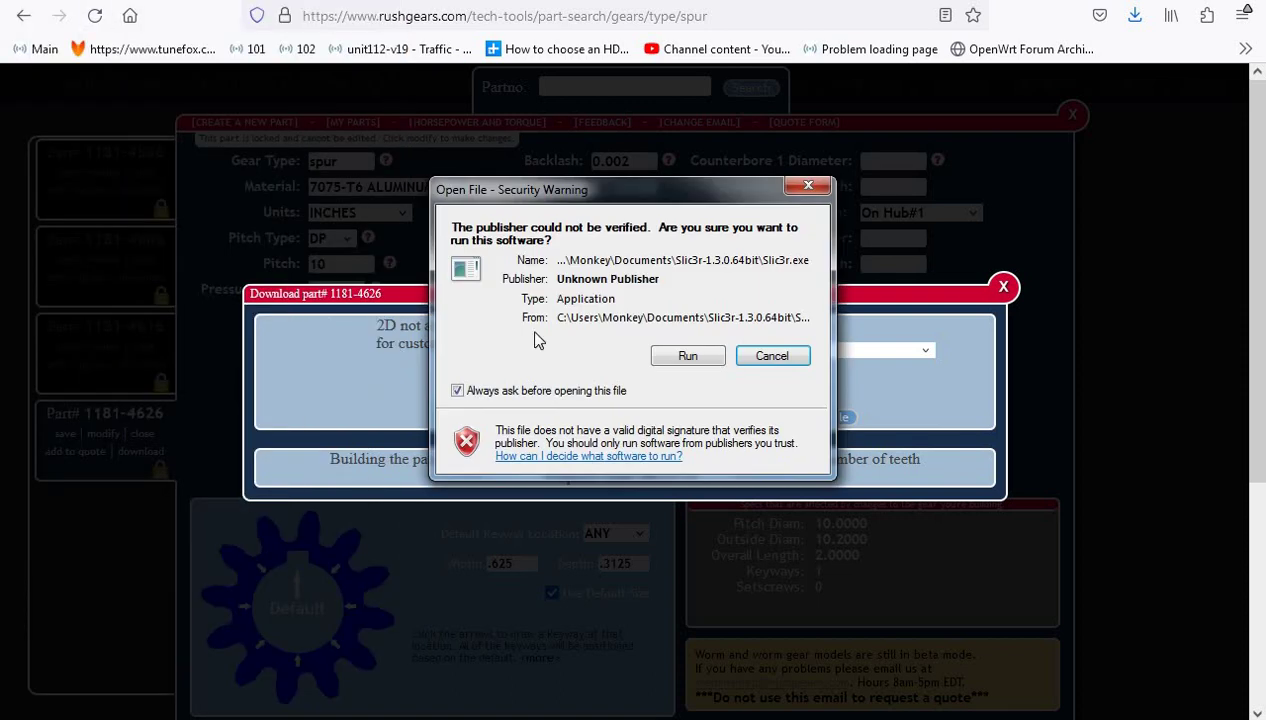
click(687, 358)
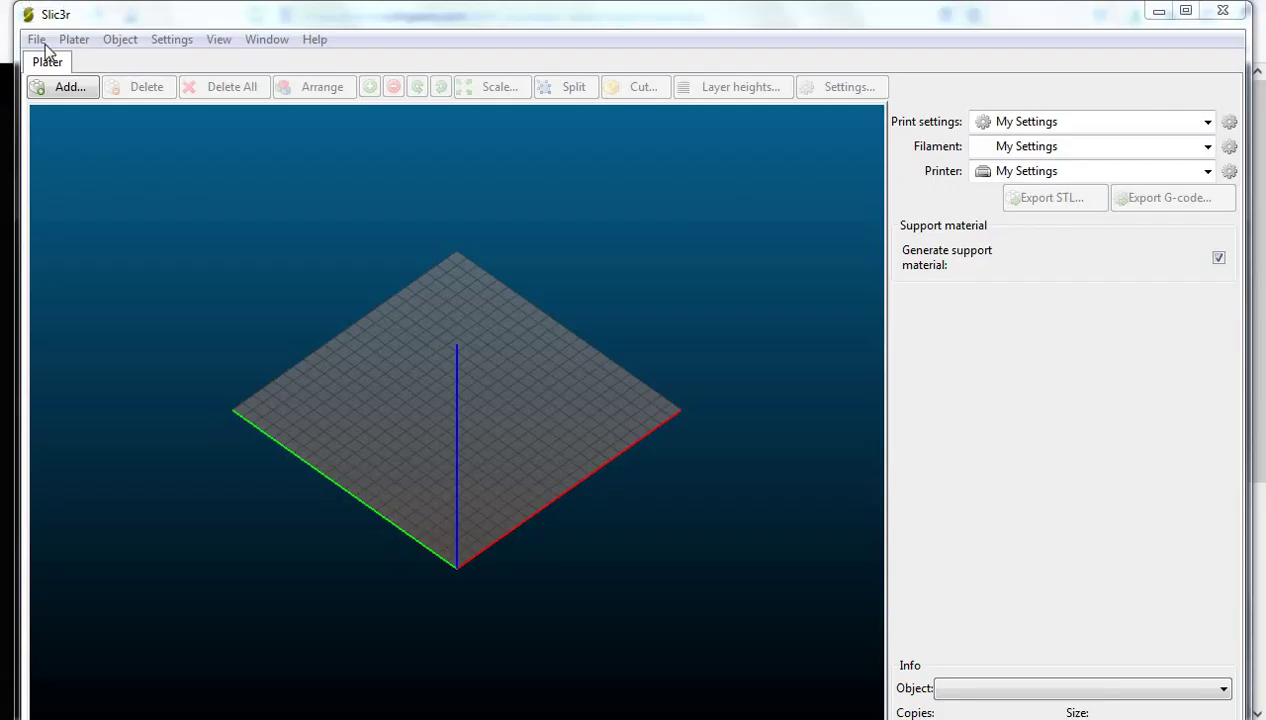
Open RushGears__1181-4626.stl onto the plater after checking its file properties
click(38, 40)
click(40, 57)
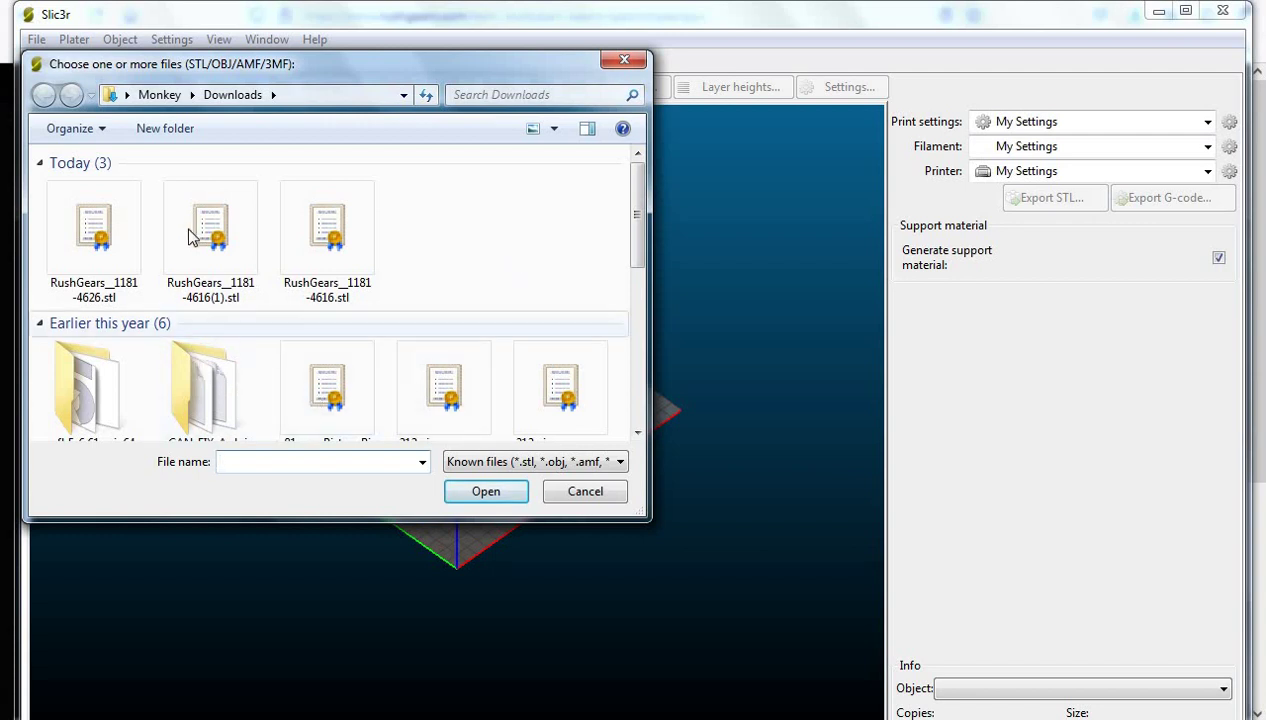
right_click(122, 236)
click(197, 679)
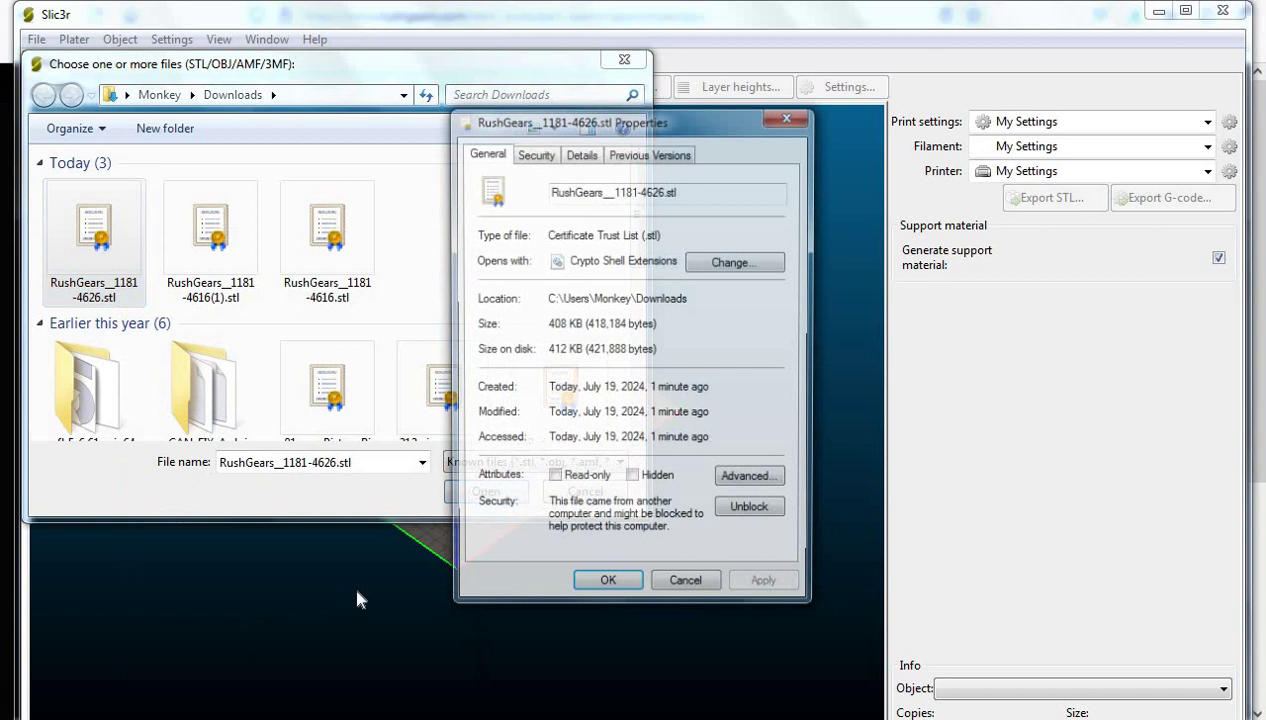
click(685, 587)
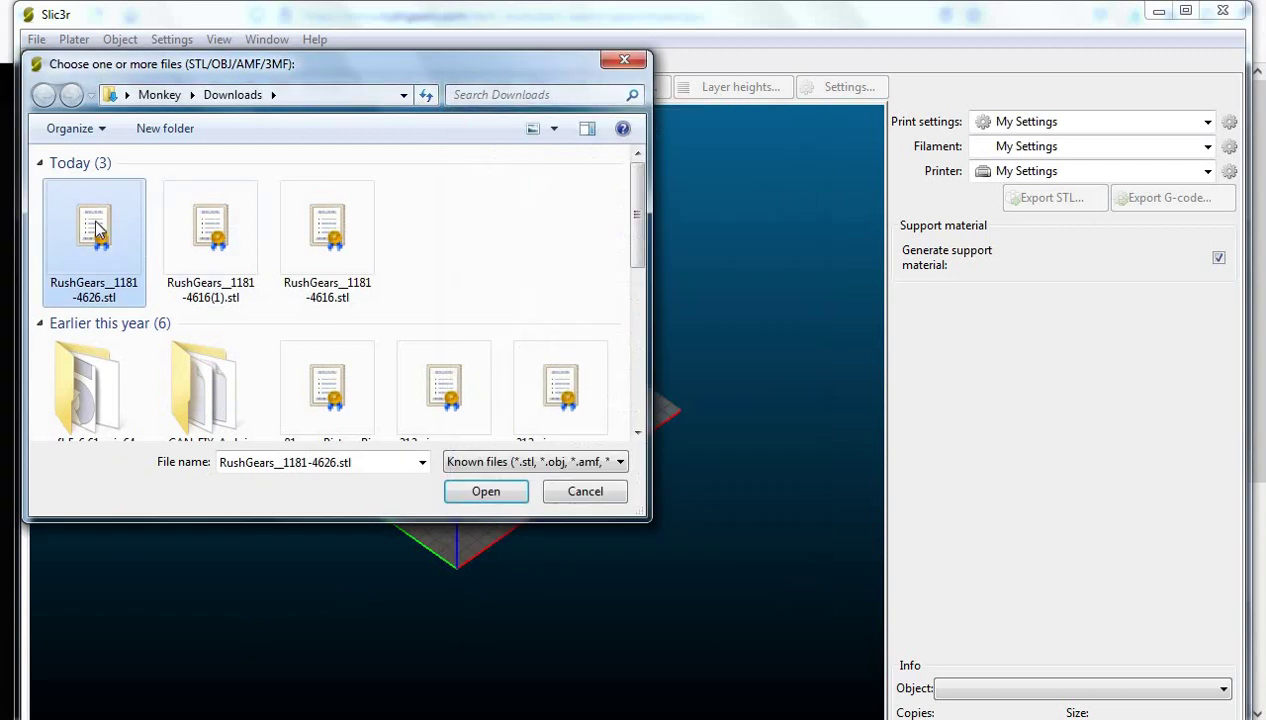
click(482, 490)
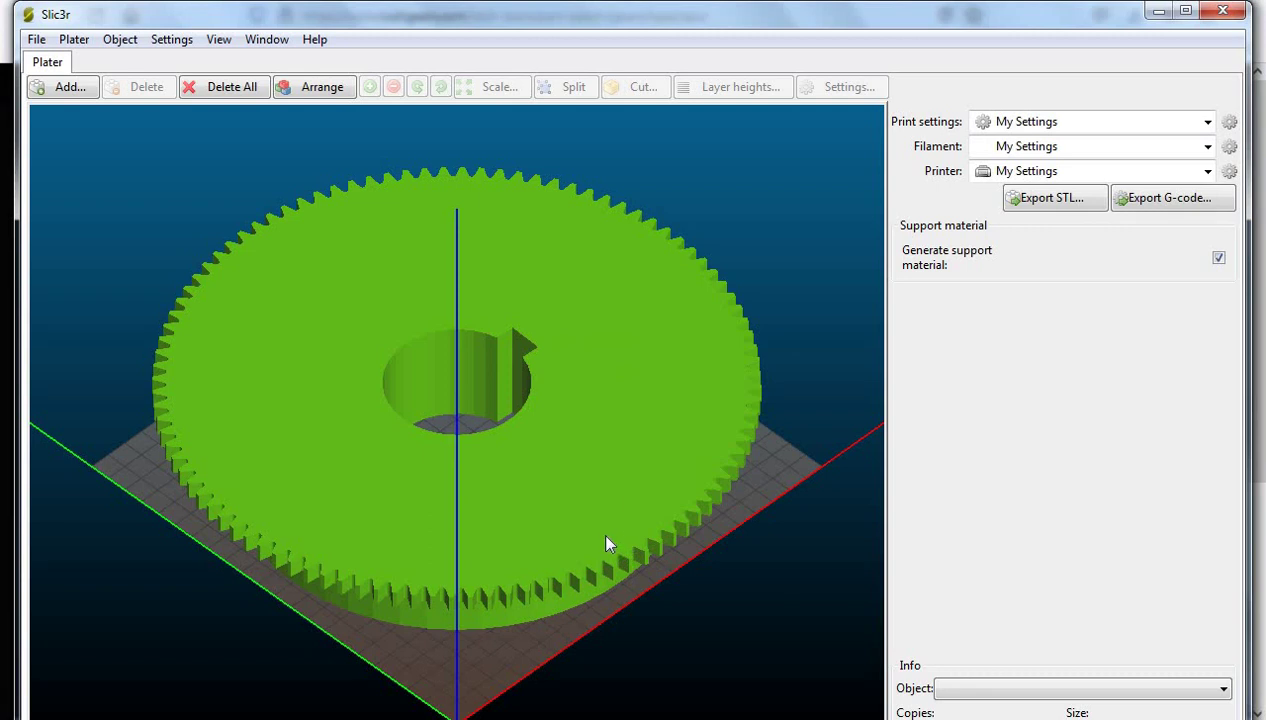
Select the gear, orbit beneath it, and move the Slic3r window lower
click(542, 583)
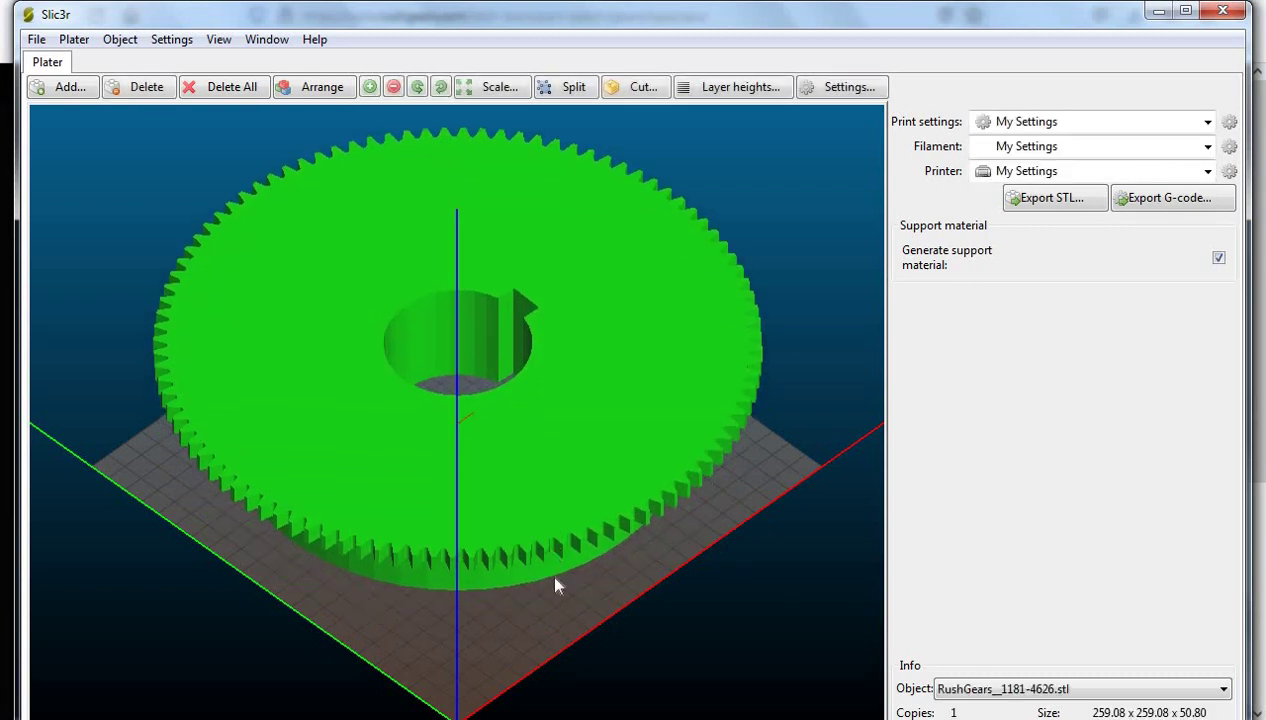
drag(454, 630, 243, 656)
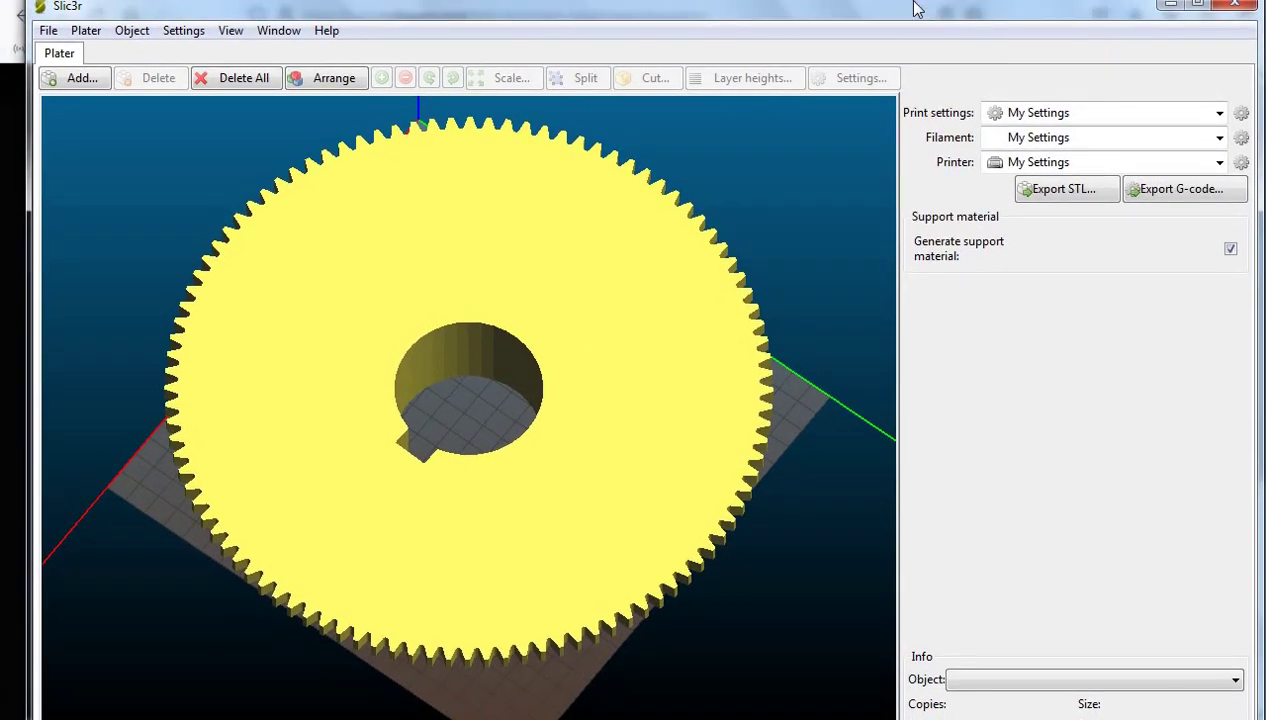
mouse_move(922, 30)
mouse_down()
mouse_move(928, 180)
mouse_move(899, 28)
mouse_up()
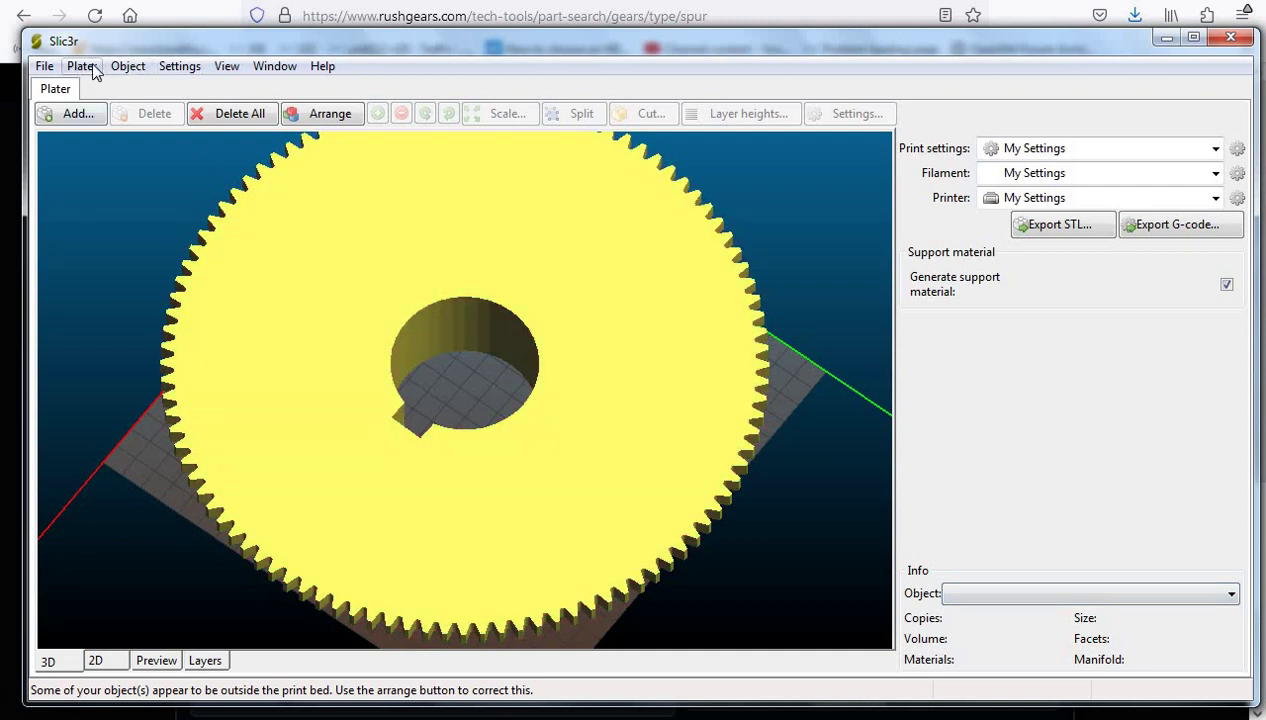
Set the infill density to 100%, accepting the switch from Stars to Rectilinear fill
click(164, 67)
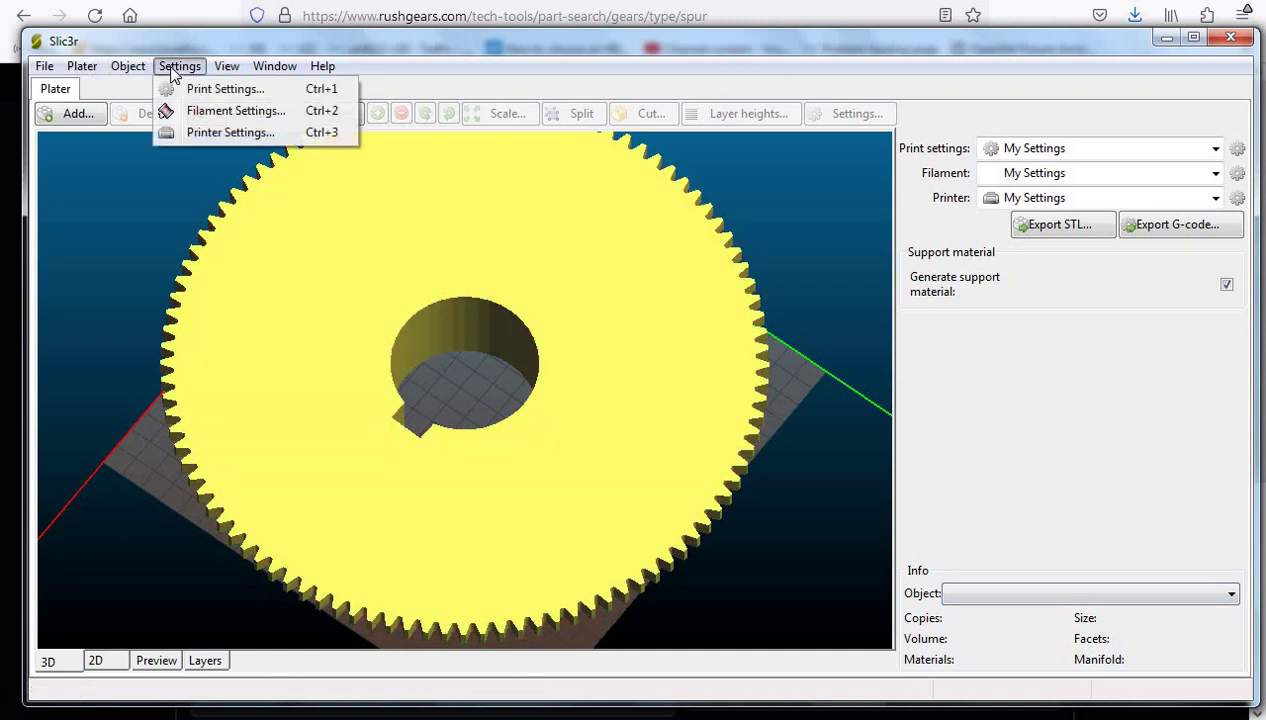
click(196, 92)
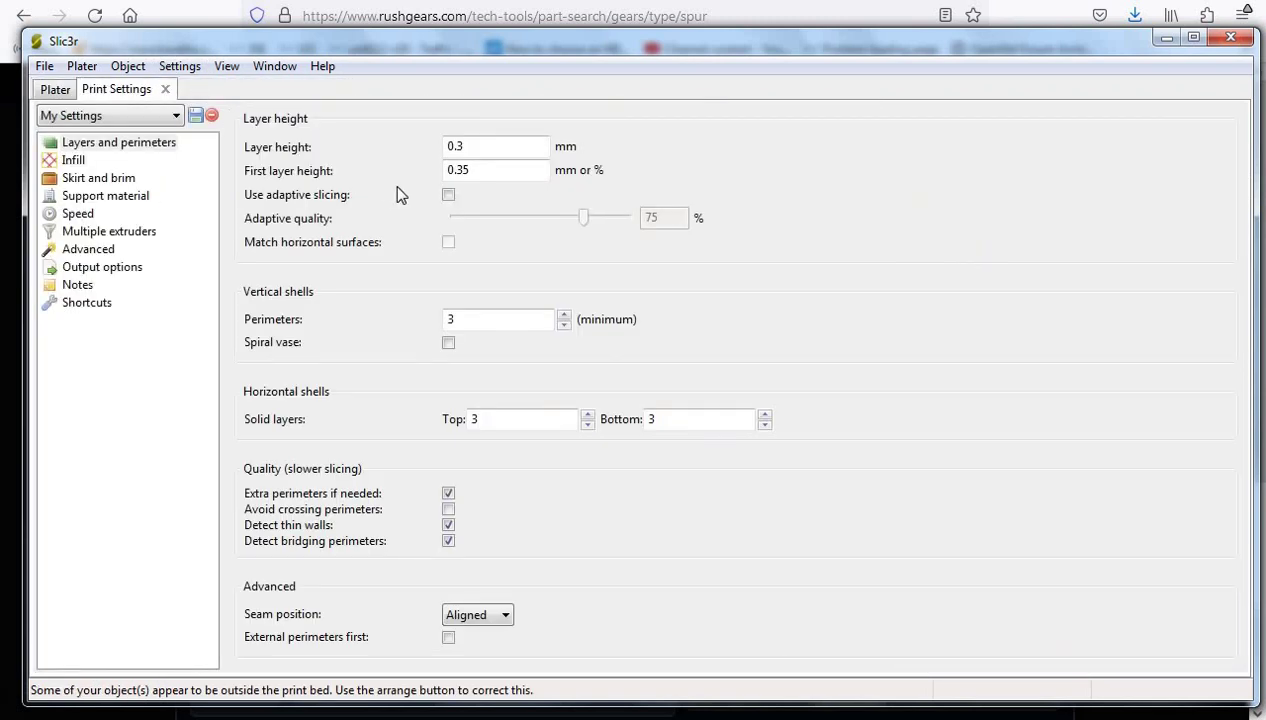
click(76, 161)
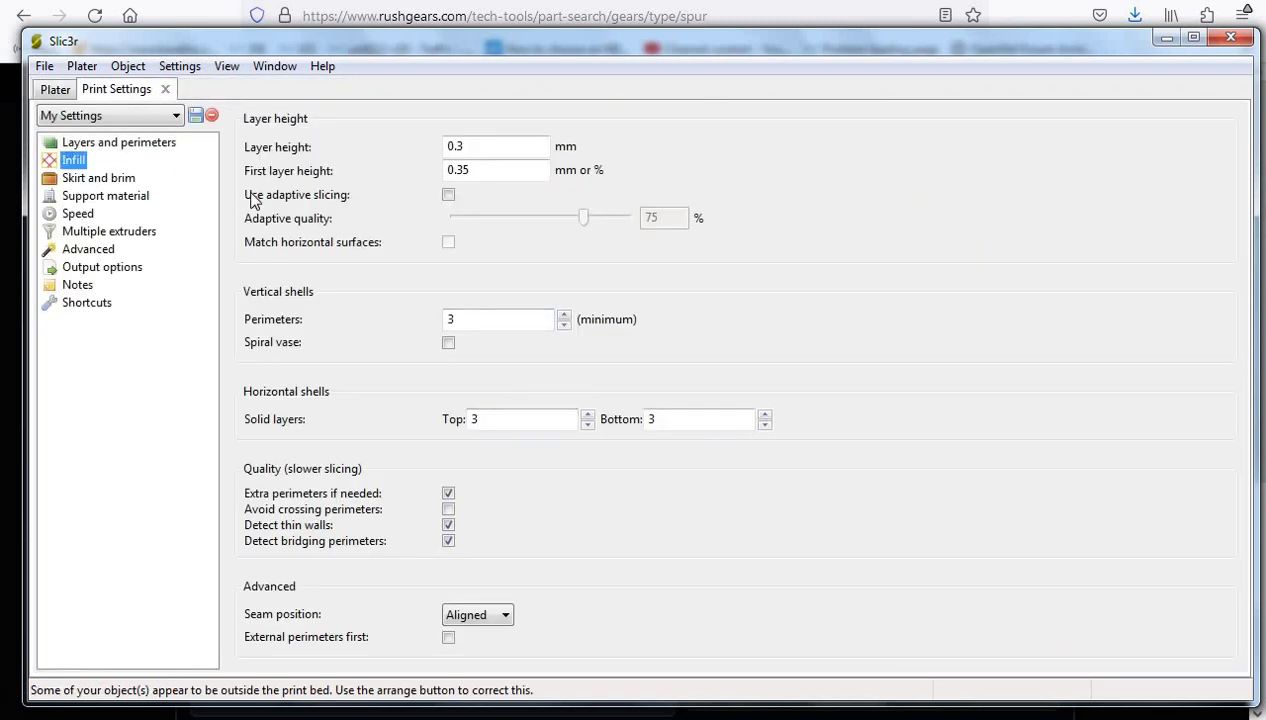
click(468, 146)
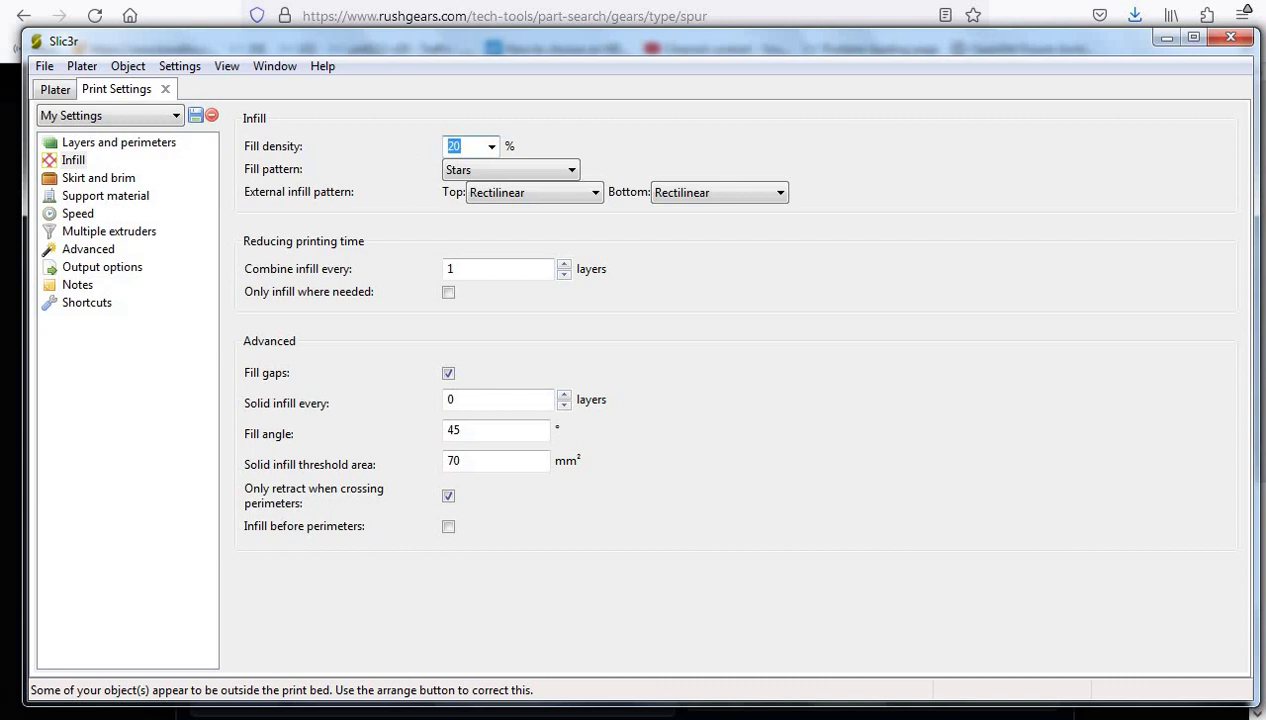
text(100)
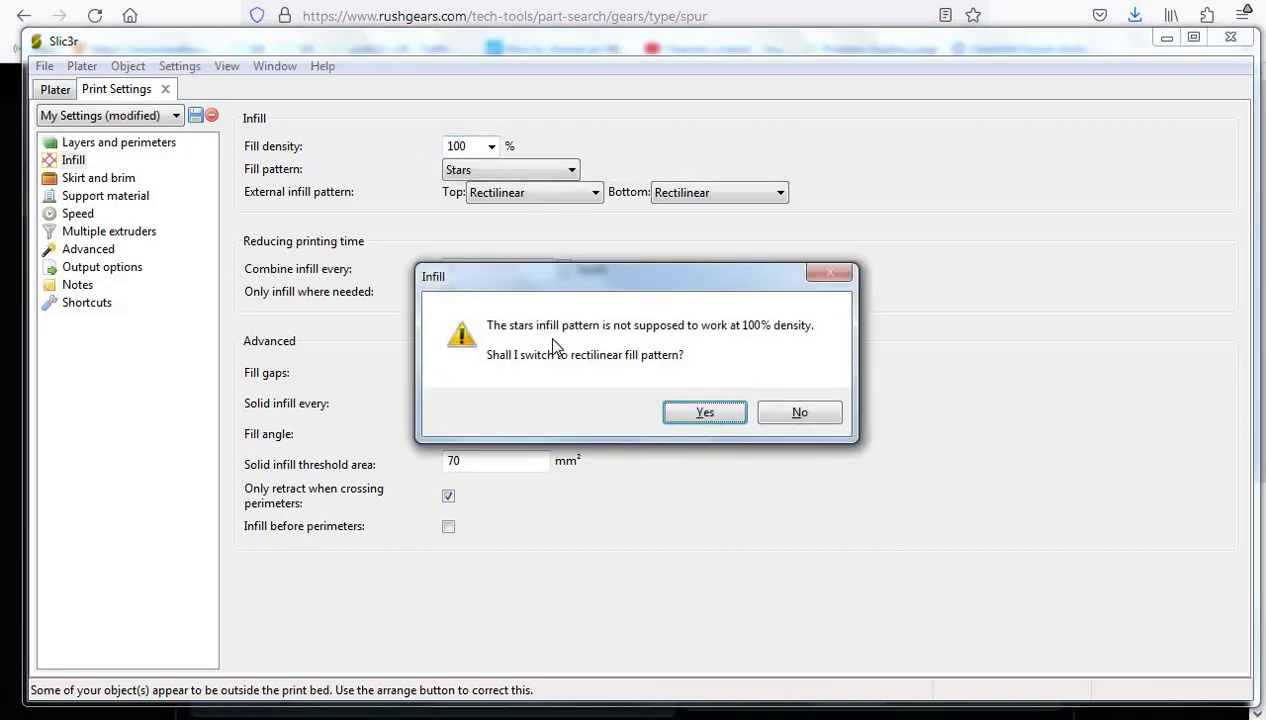
click(688, 411)
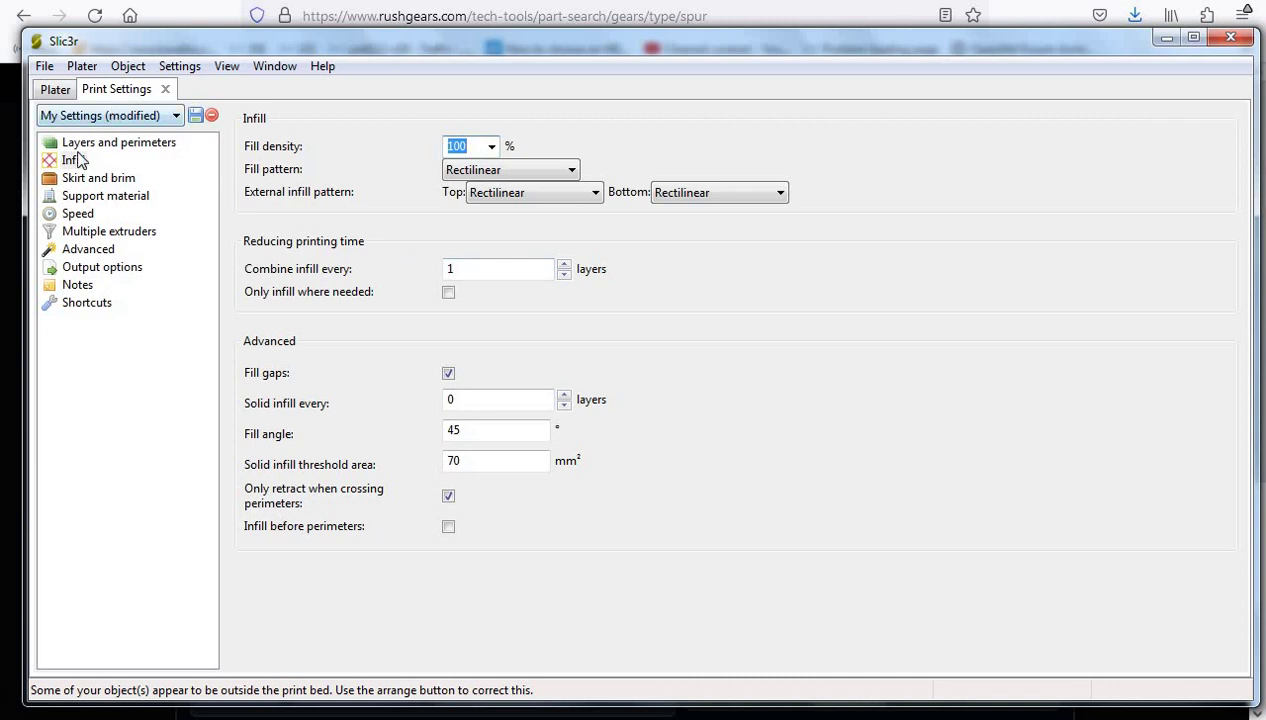
click(77, 146)
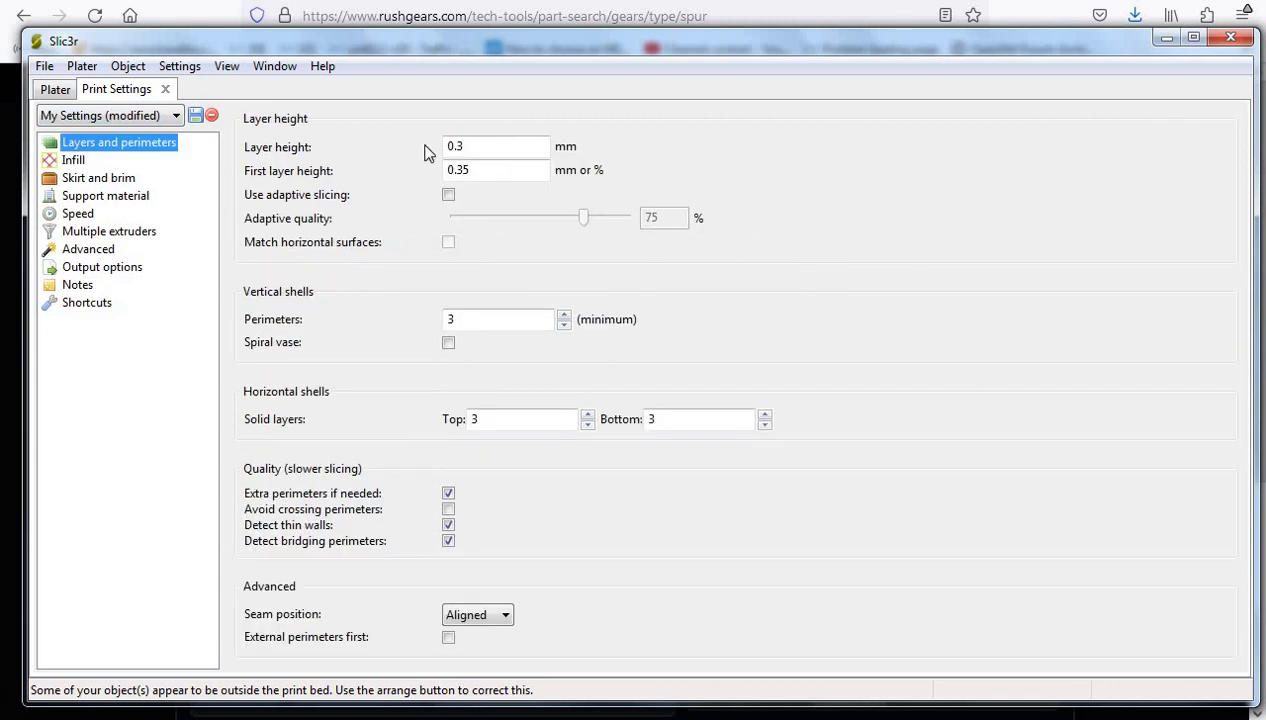
click(82, 67)
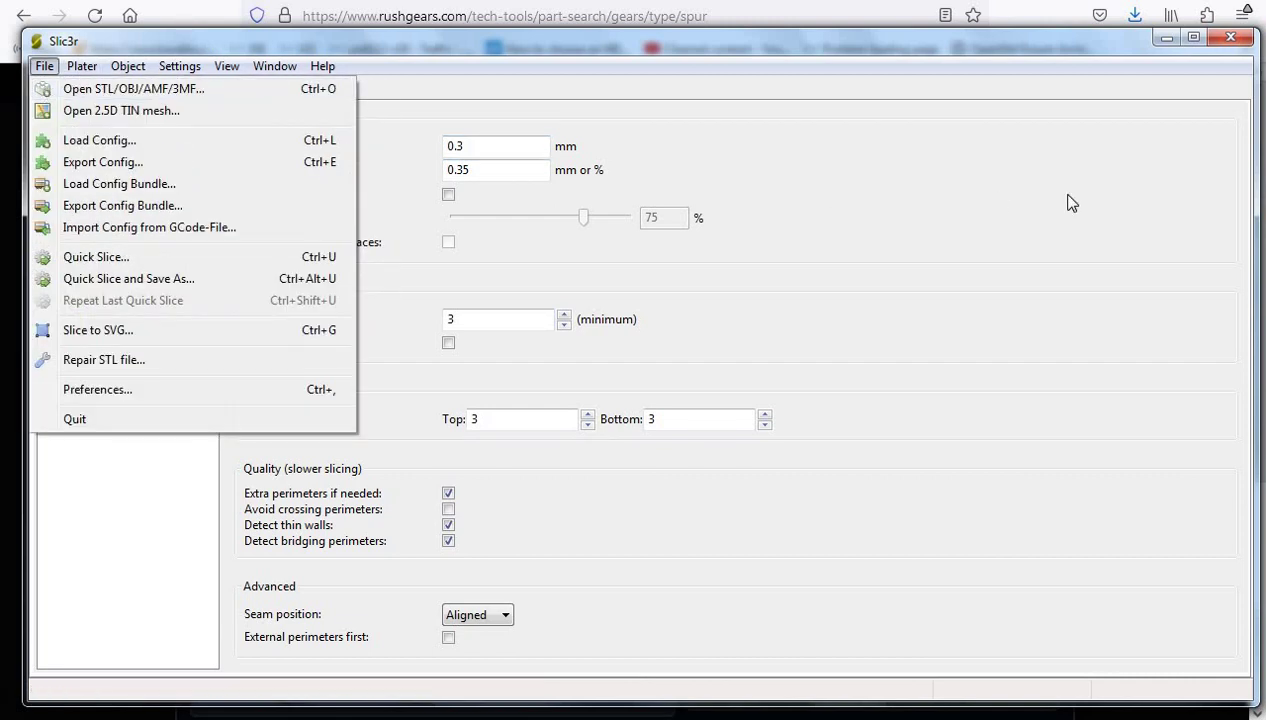
Export the gear from the Plater as RushGears__1181-4626.gcode in Downloads
click(632, 190)
click(55, 89)
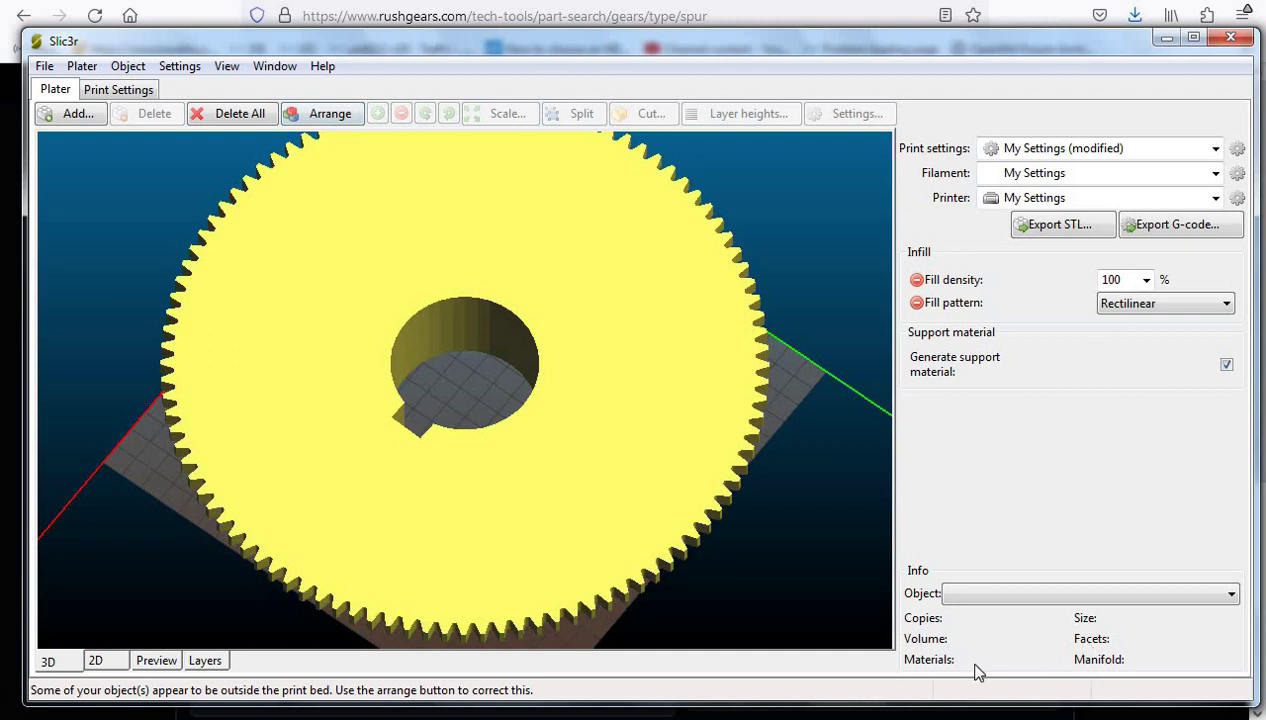
click(1178, 226)
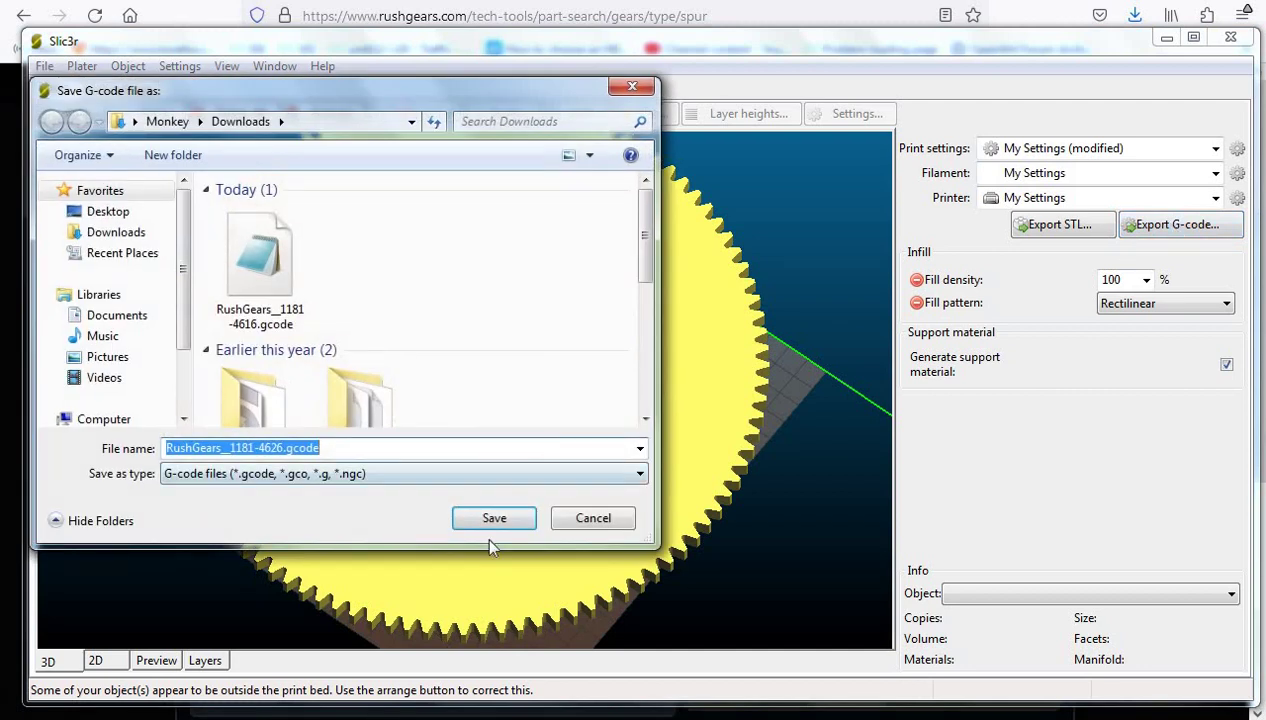
click(482, 524)
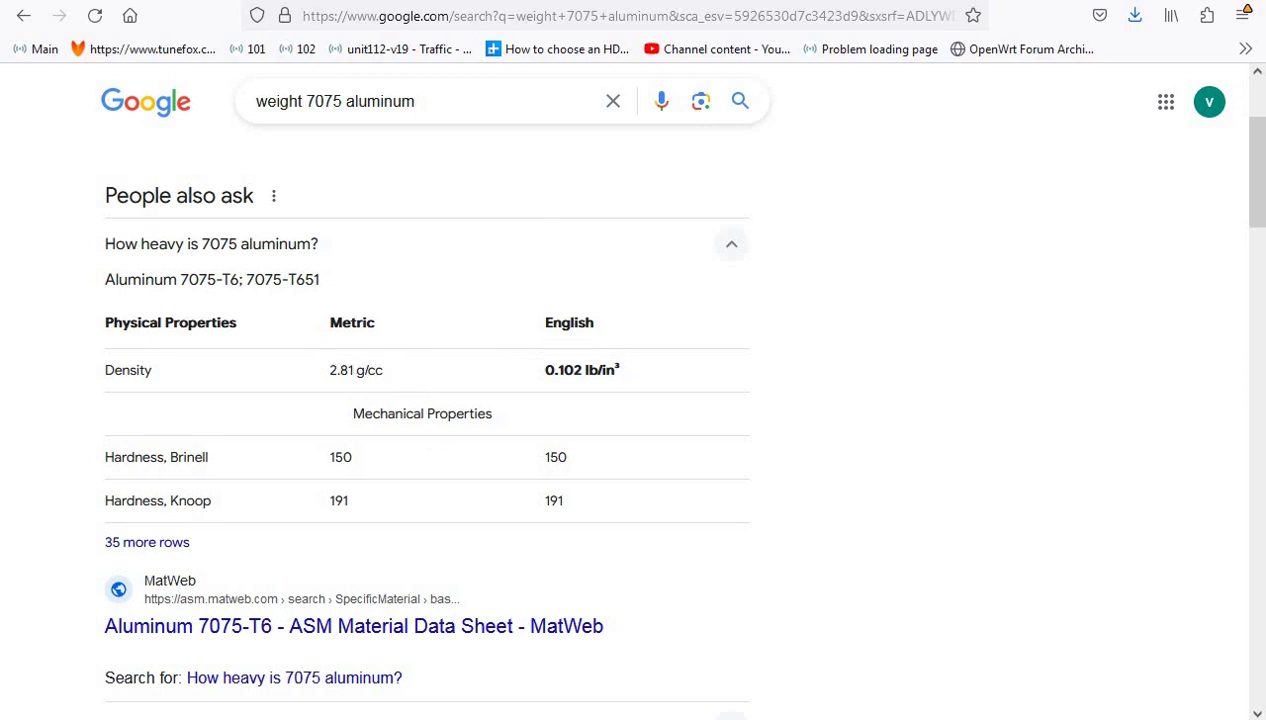
Launch Windows Calculator and enter the 1593 cm³ print volume from Slic3r
key(super)
click(78, 8)
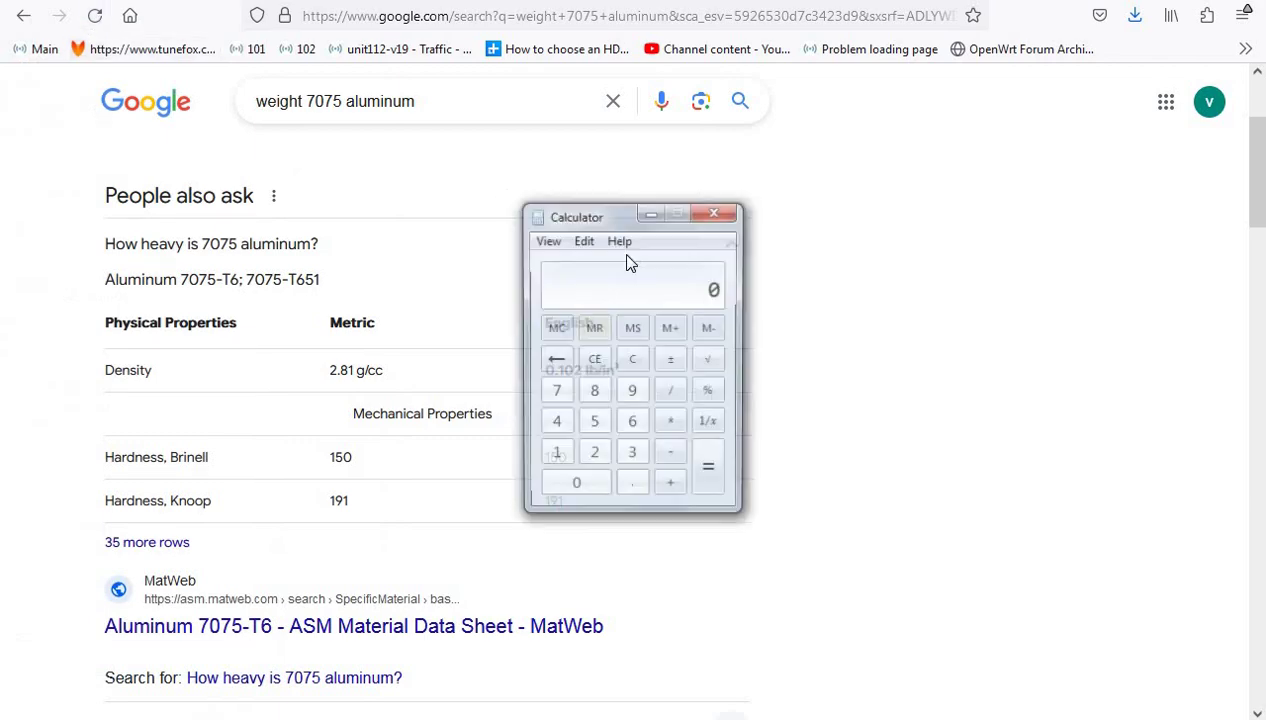
key(alt+Tab)
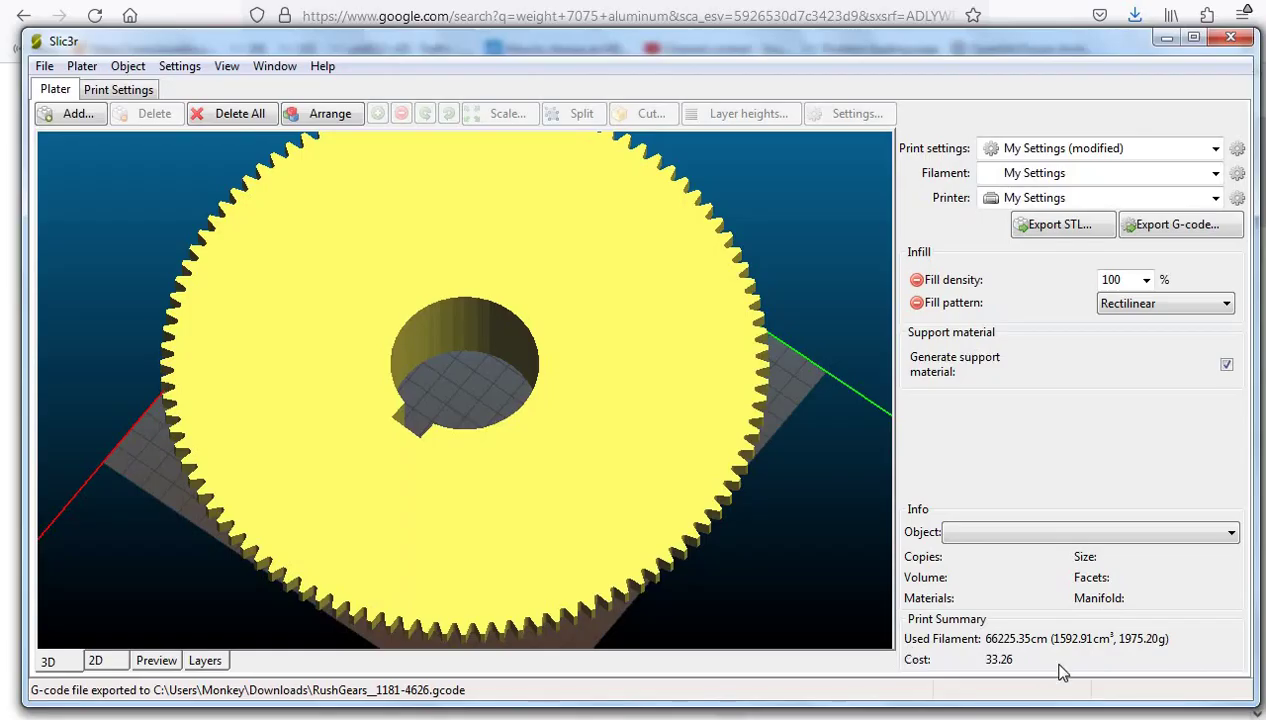
key(alt+Tab)
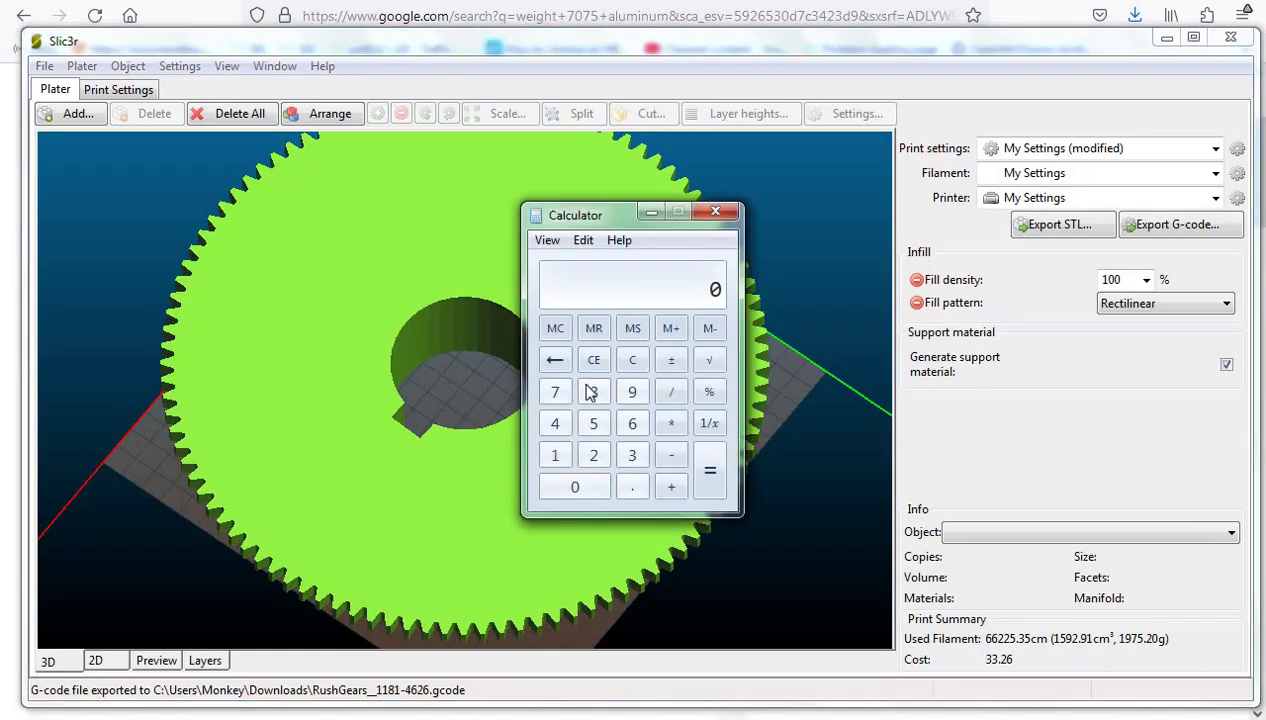
click(555, 455)
click(593, 423)
click(632, 392)
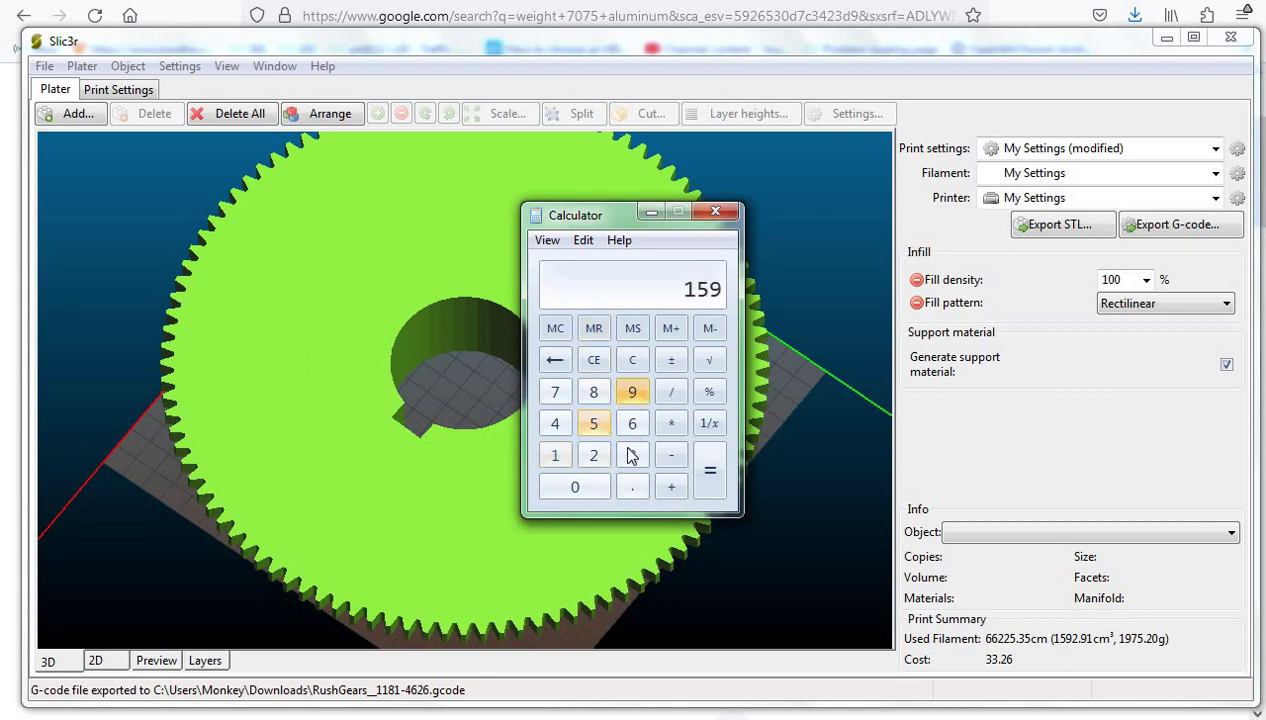
click(632, 455)
Multiply by 7075 aluminum's 2.81 g/cc density to get 4476.33 grams
key(alt+Tab)
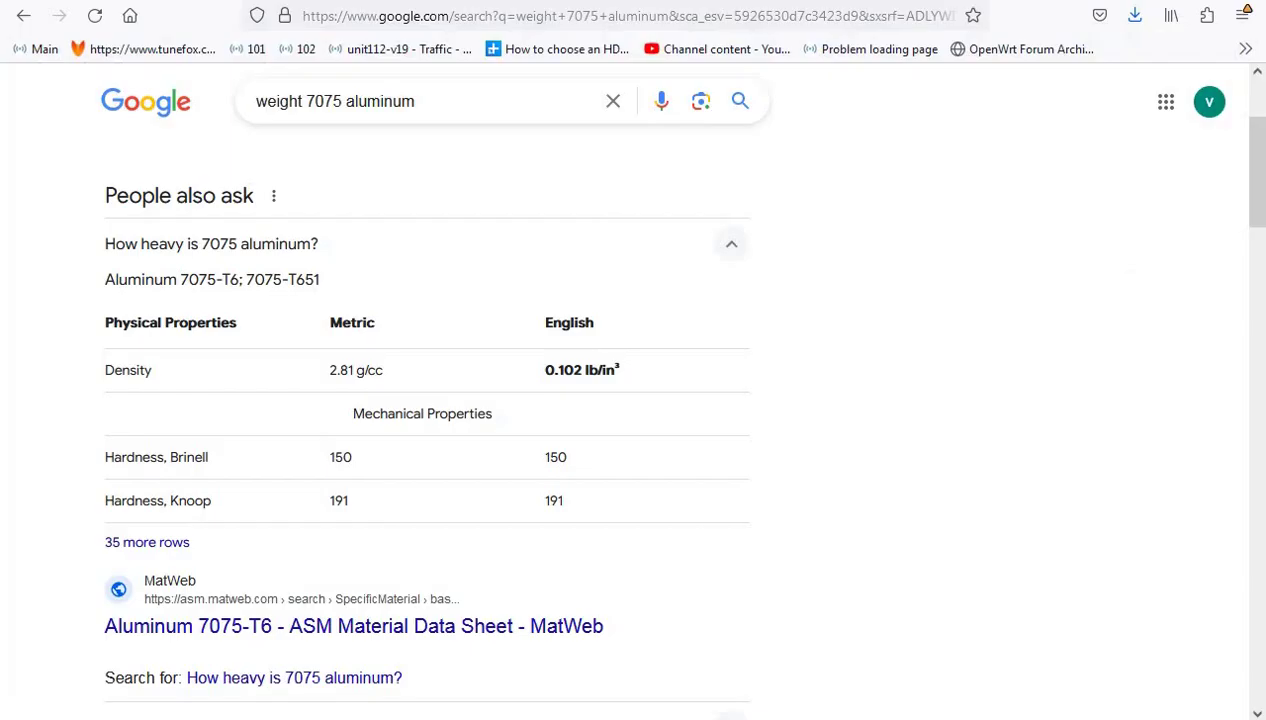
key(alt+Tab)
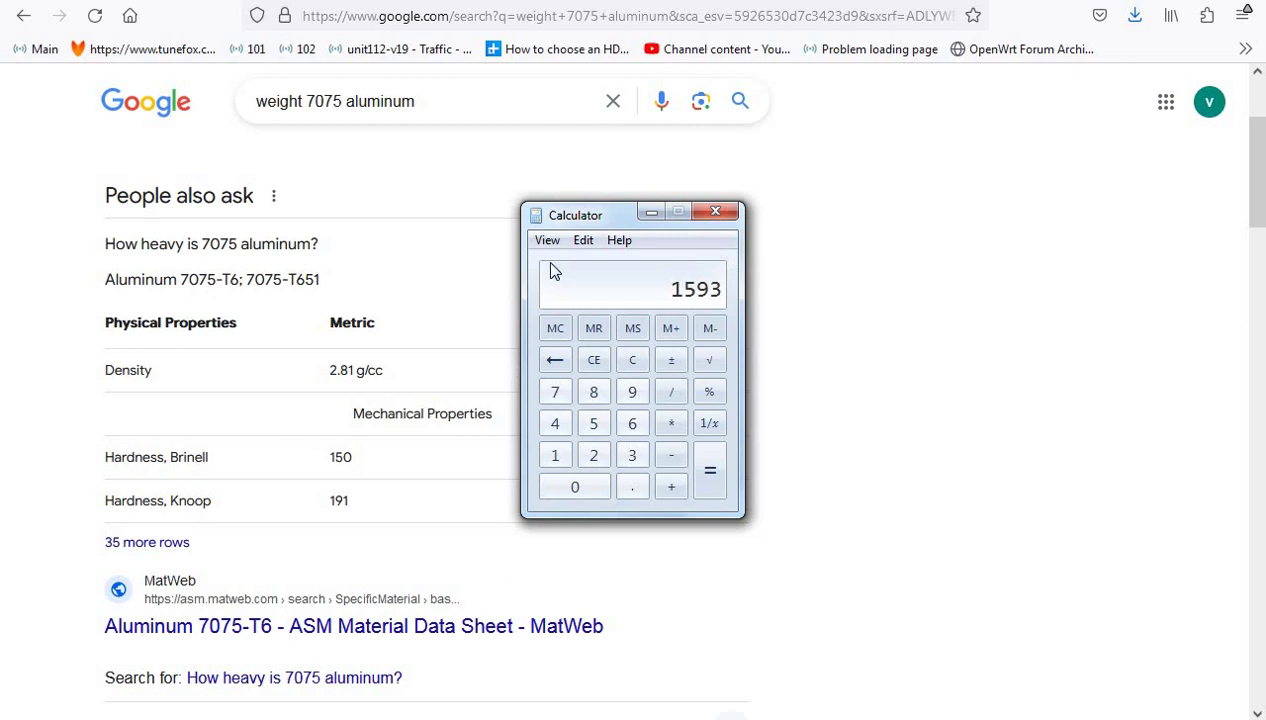
drag(595, 215, 860, 206)
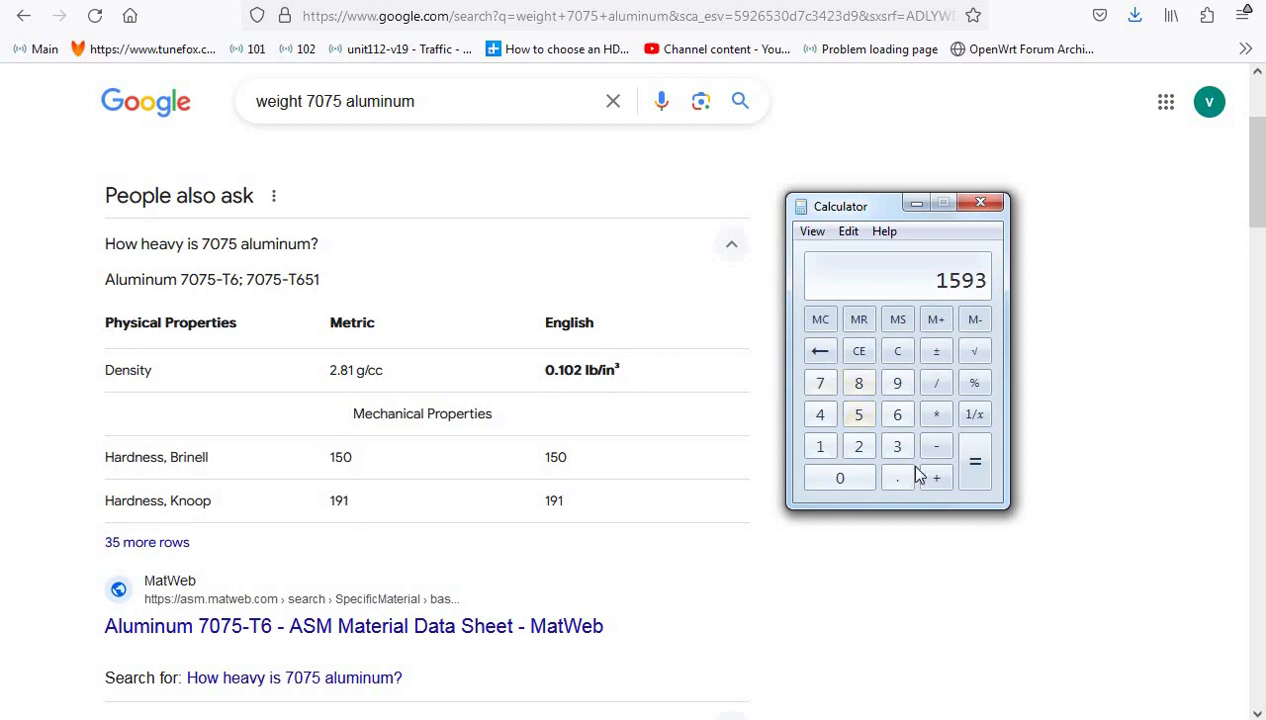
click(936, 414)
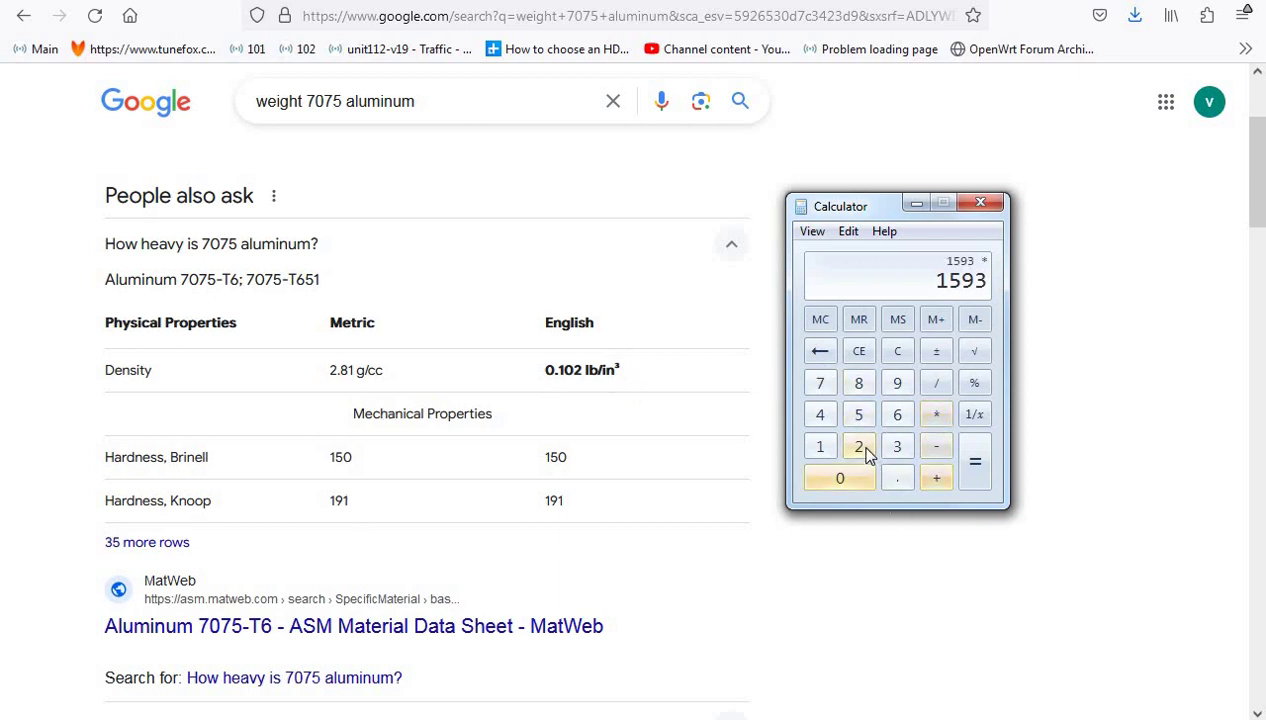
click(858, 446)
click(896, 478)
click(858, 383)
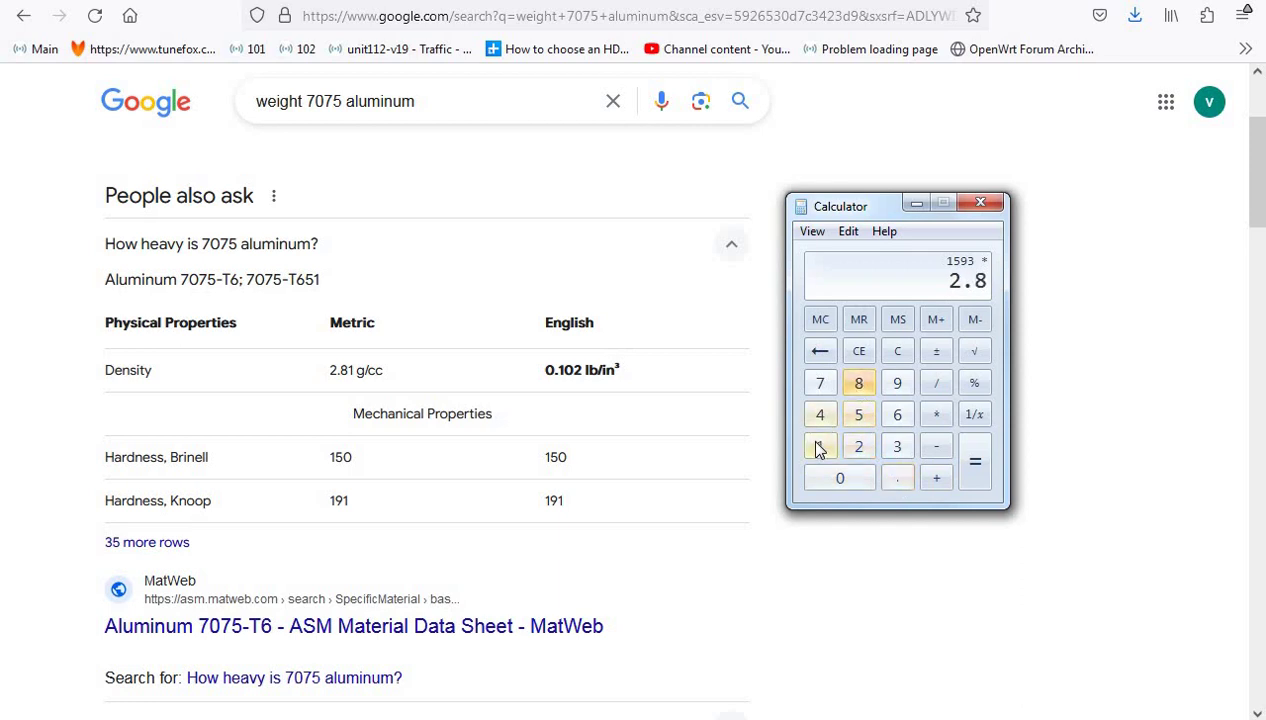
click(819, 447)
click(976, 463)
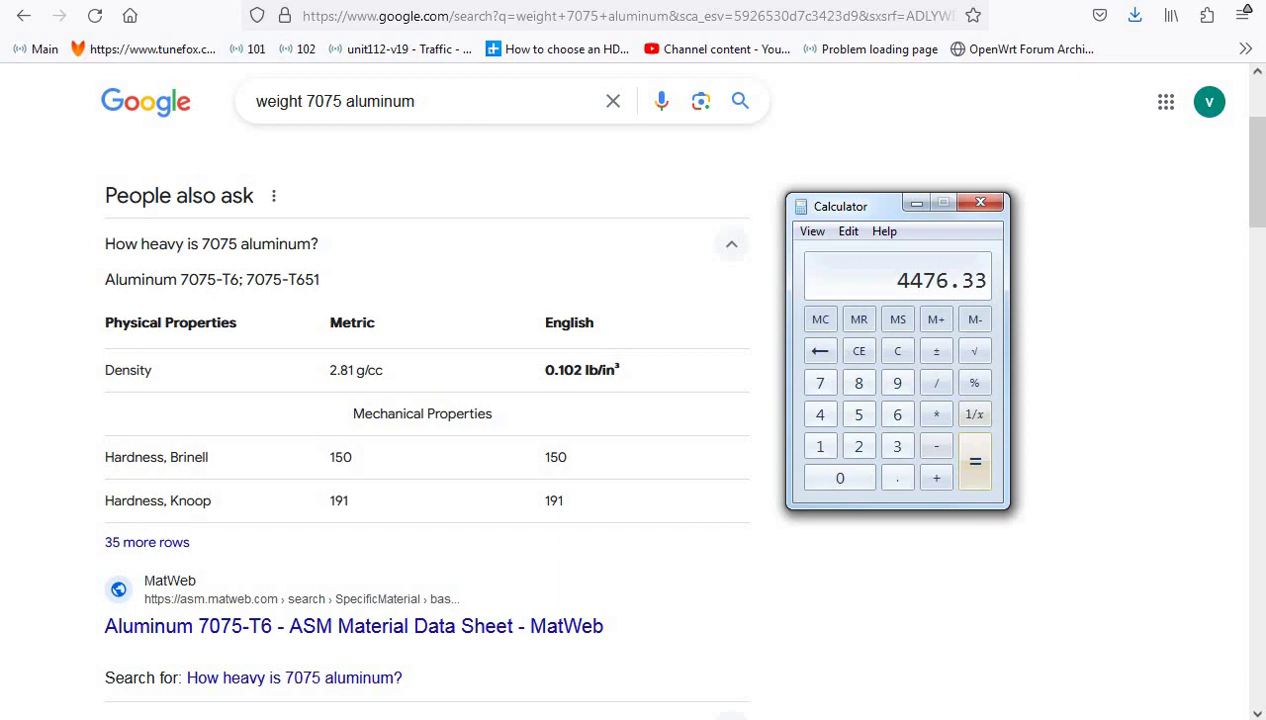
click(130, 16)
Search Google for 'grams ounces' and convert 4476 g to 157.8863 oz
click(565, 372)
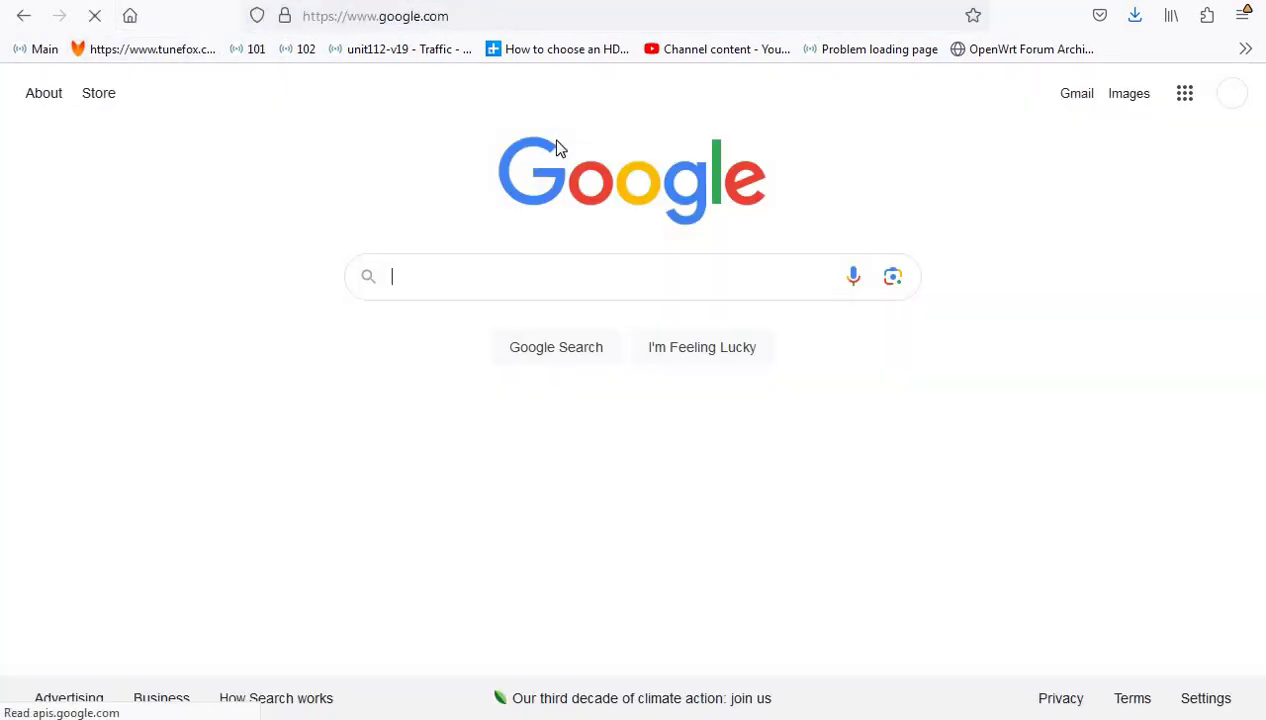
click(433, 281)
text(g)
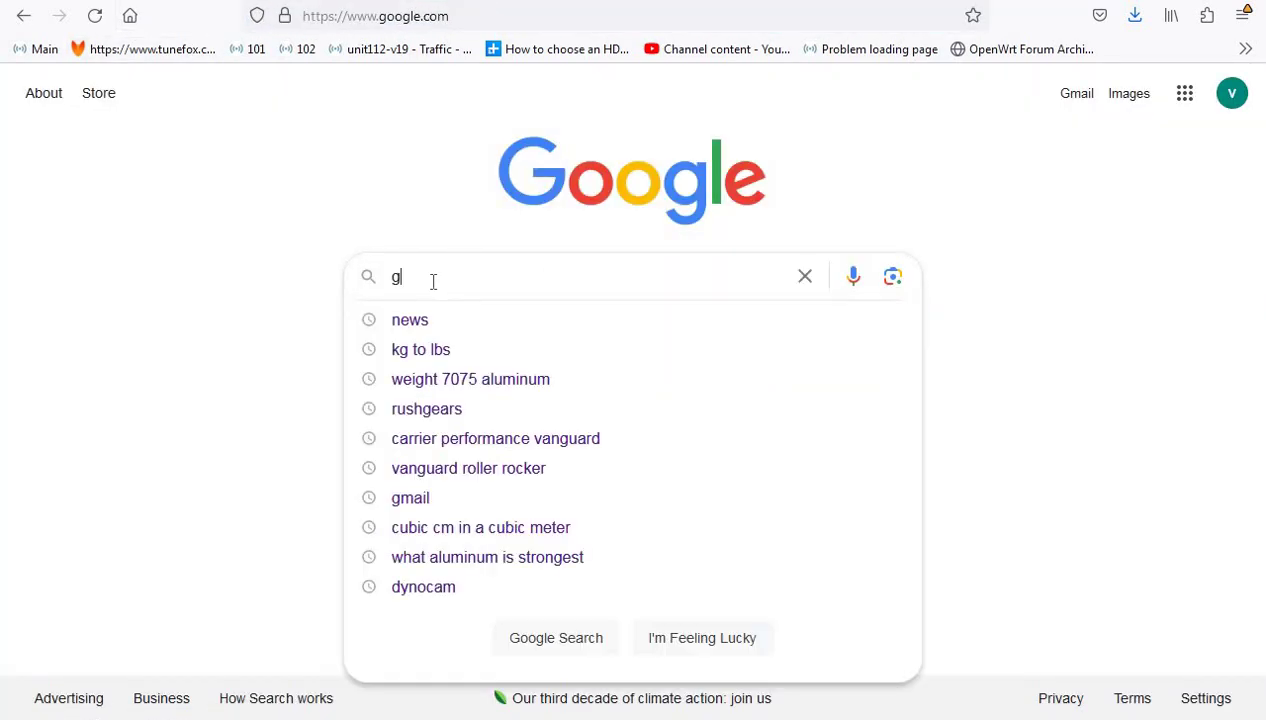
text(rams)
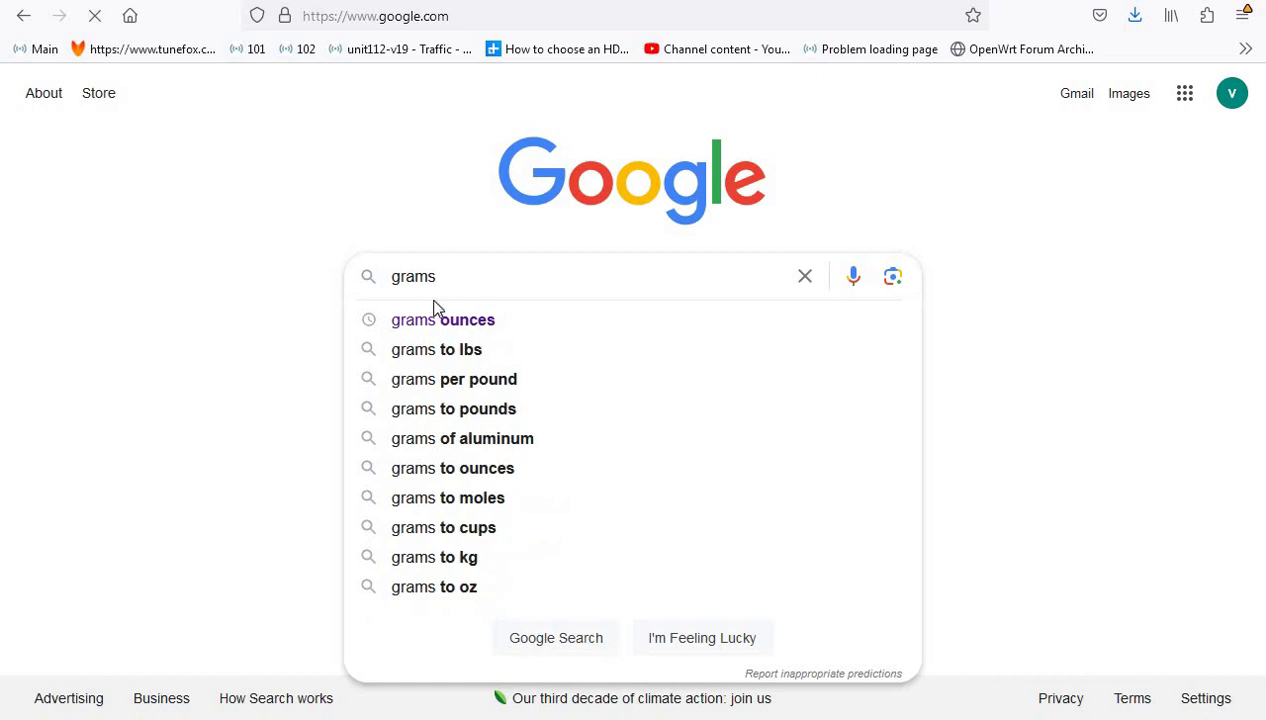
click(440, 320)
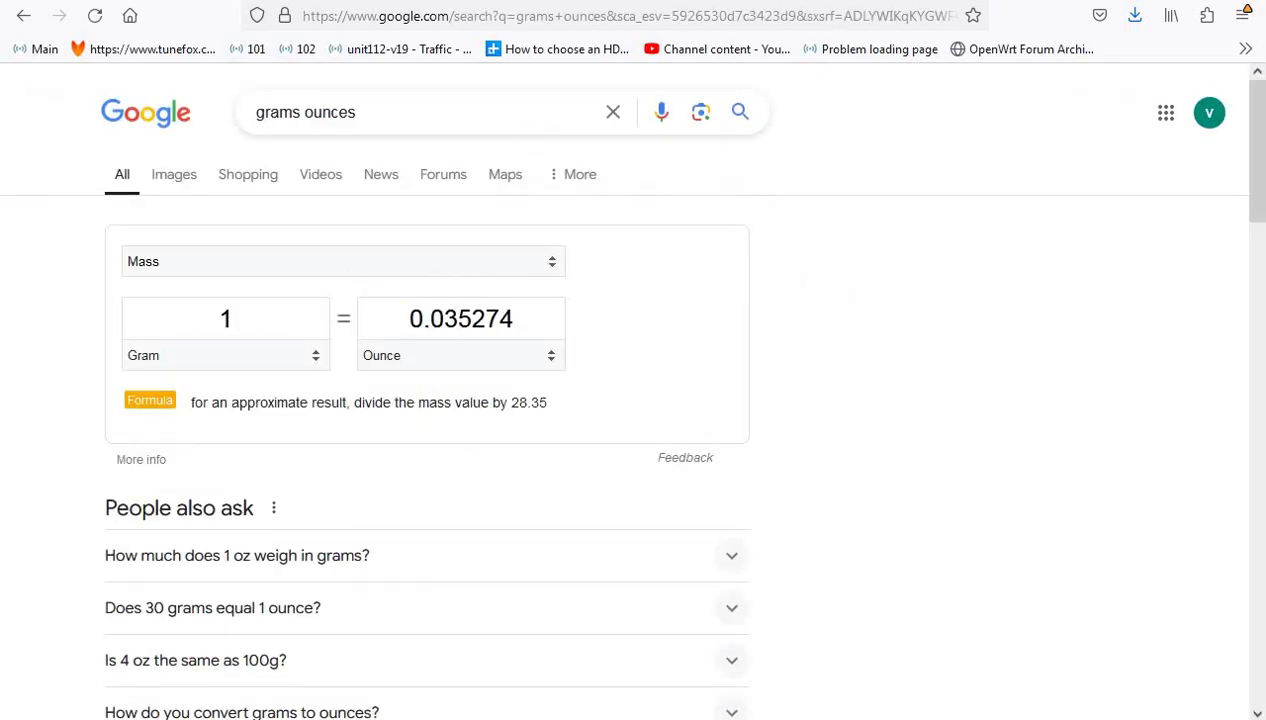
key(alt+Tab)
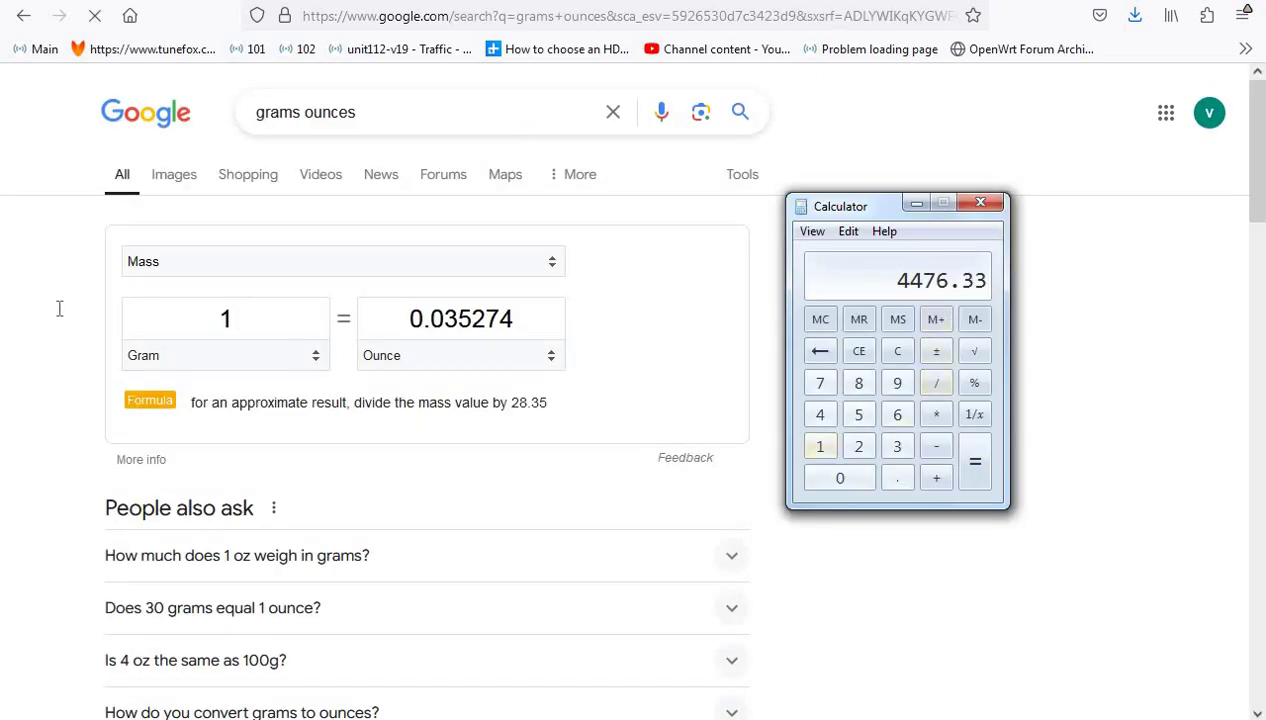
key(alt+Tab)
text(4476)
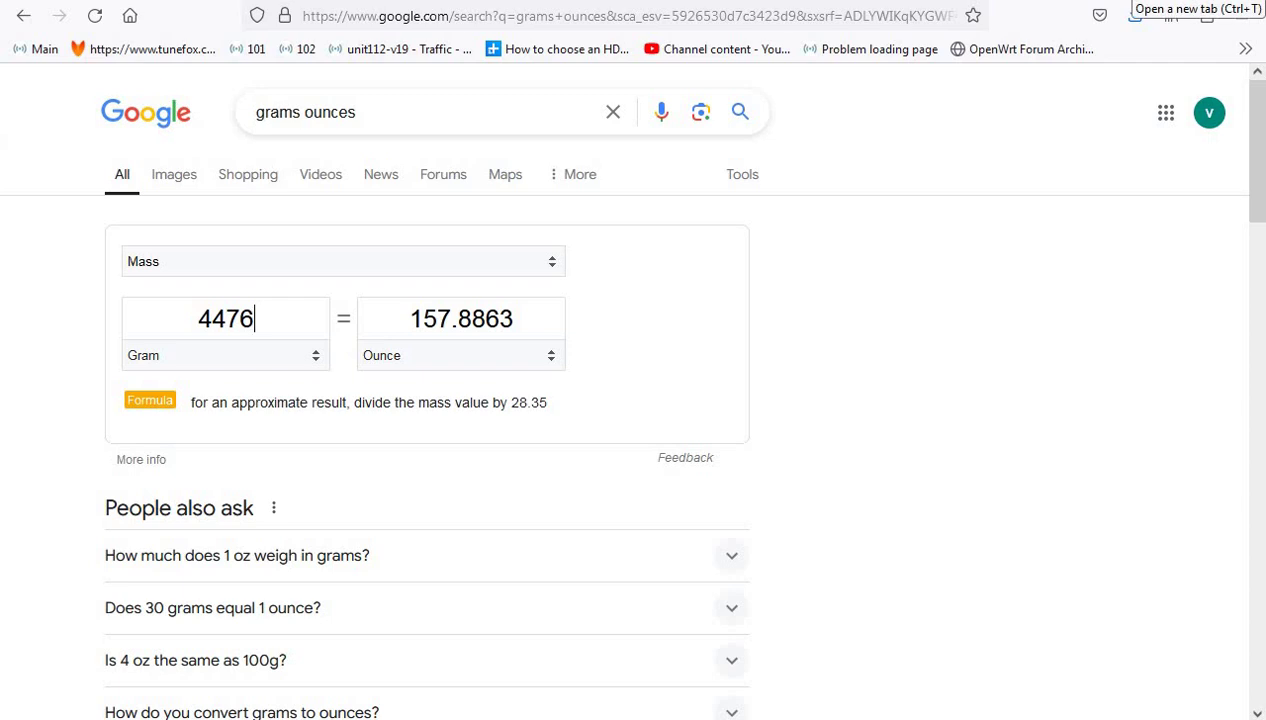
key(ctrl+t)
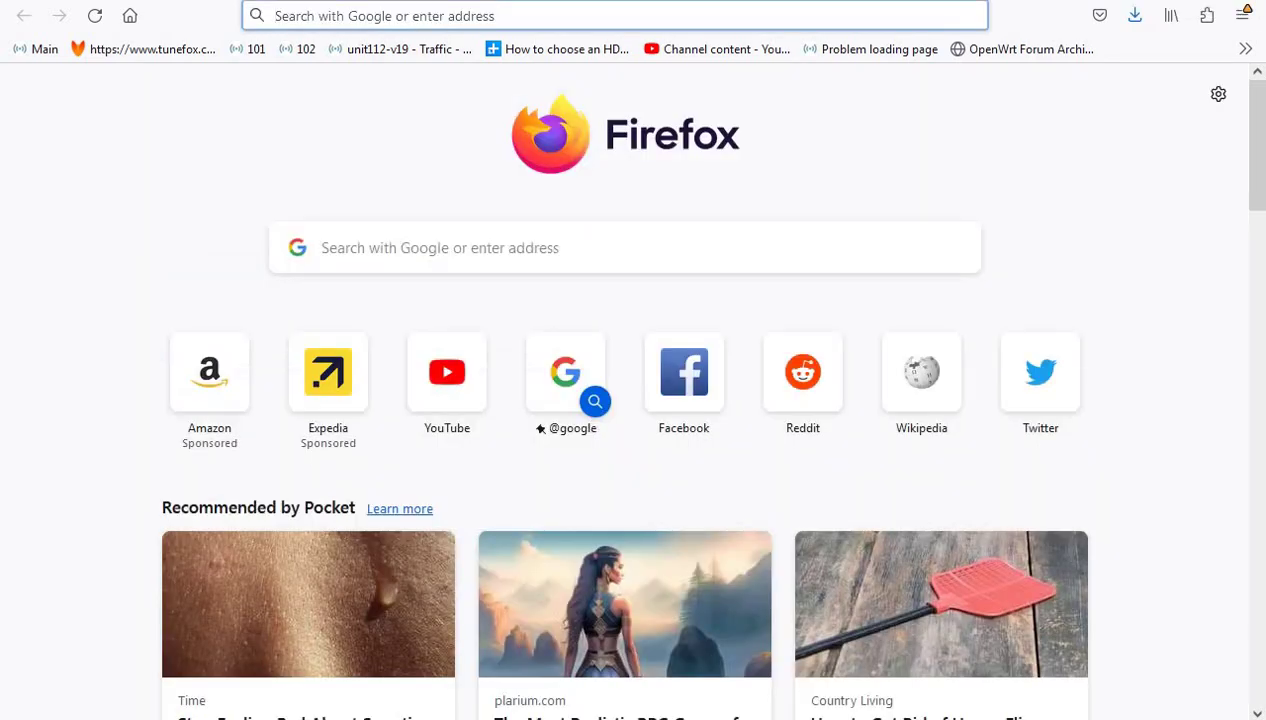
Clear Calculator and divide 158 ounces by 16, giving 9.875 pounds
key(alt+Tab)
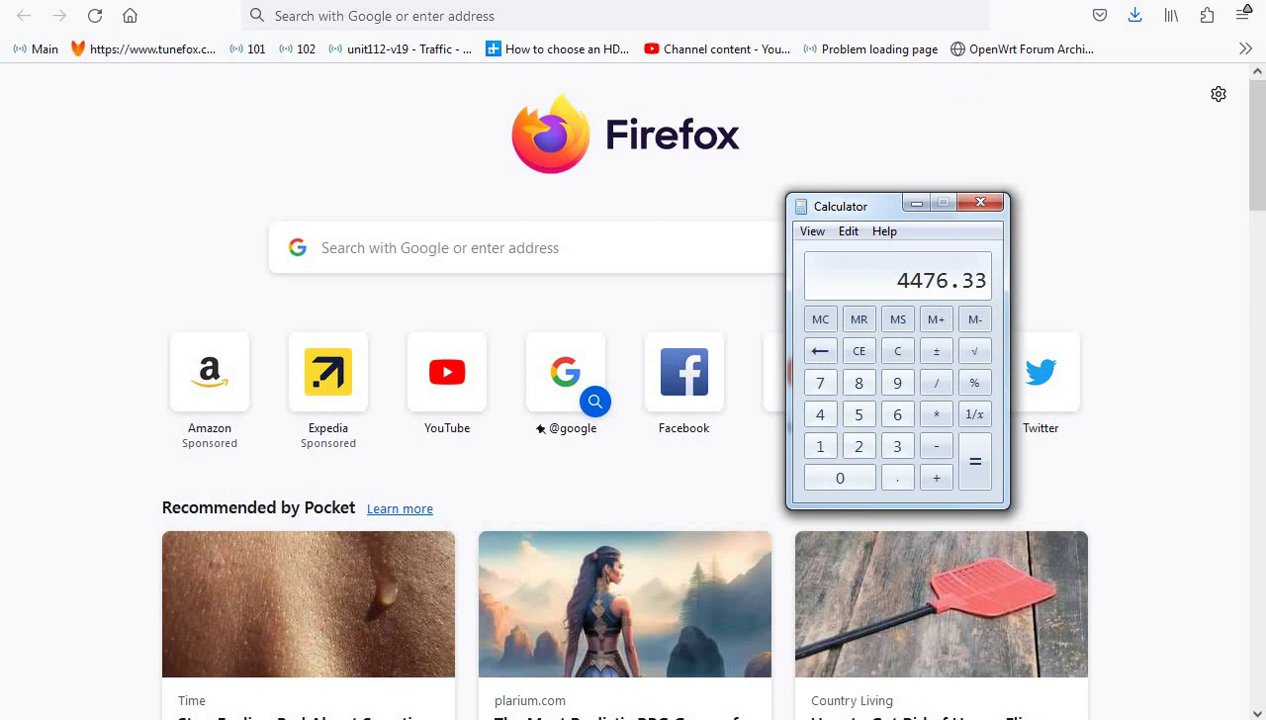
key(alt+Tab)
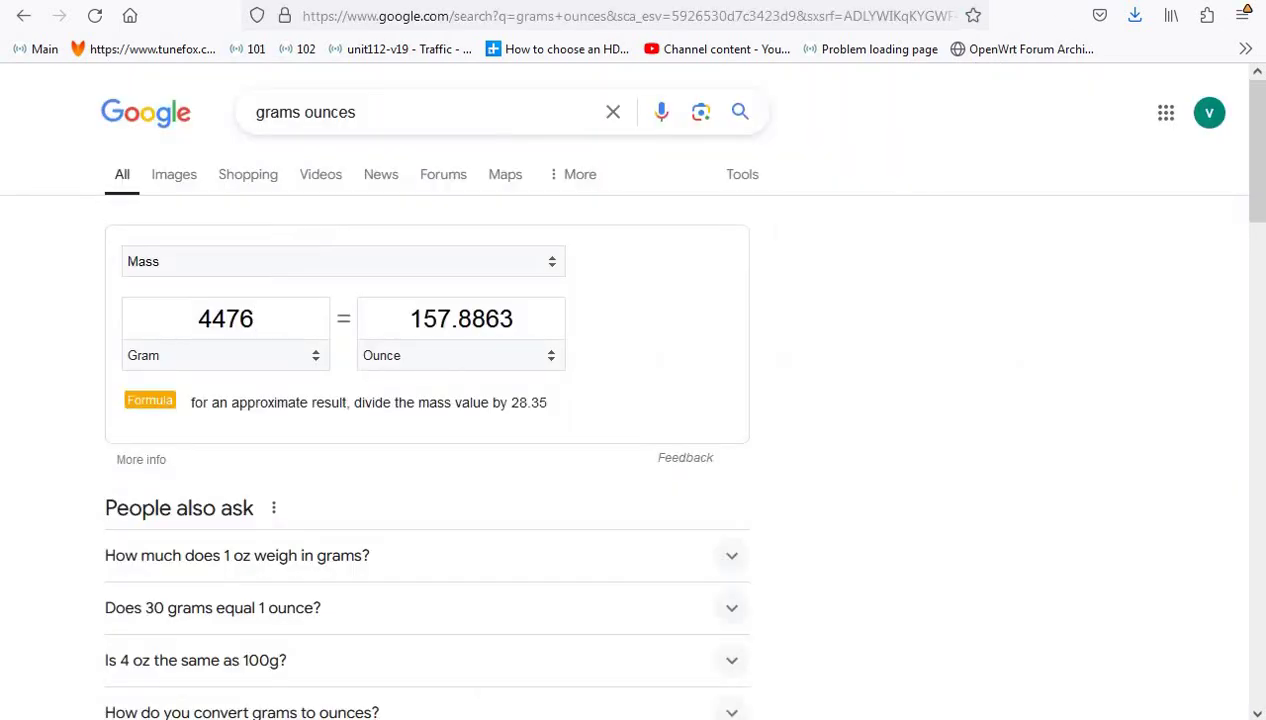
key(alt+Tab)
click(897, 351)
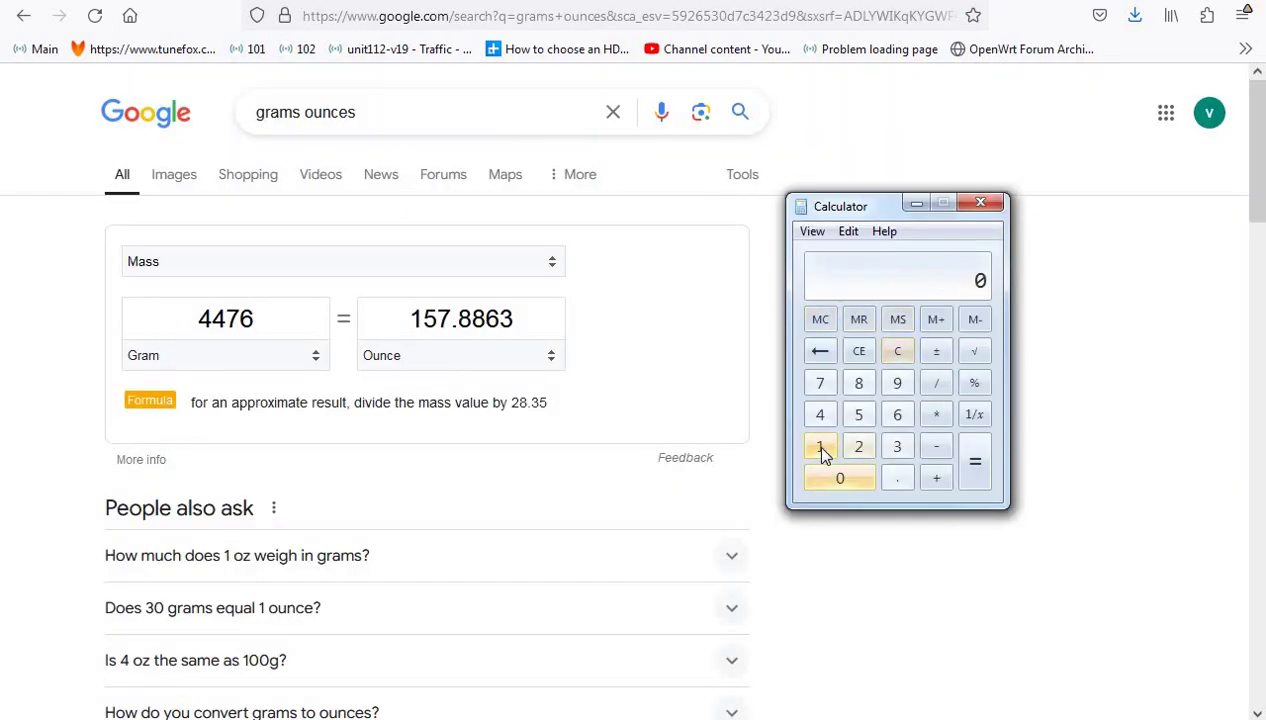
click(820, 449)
click(858, 413)
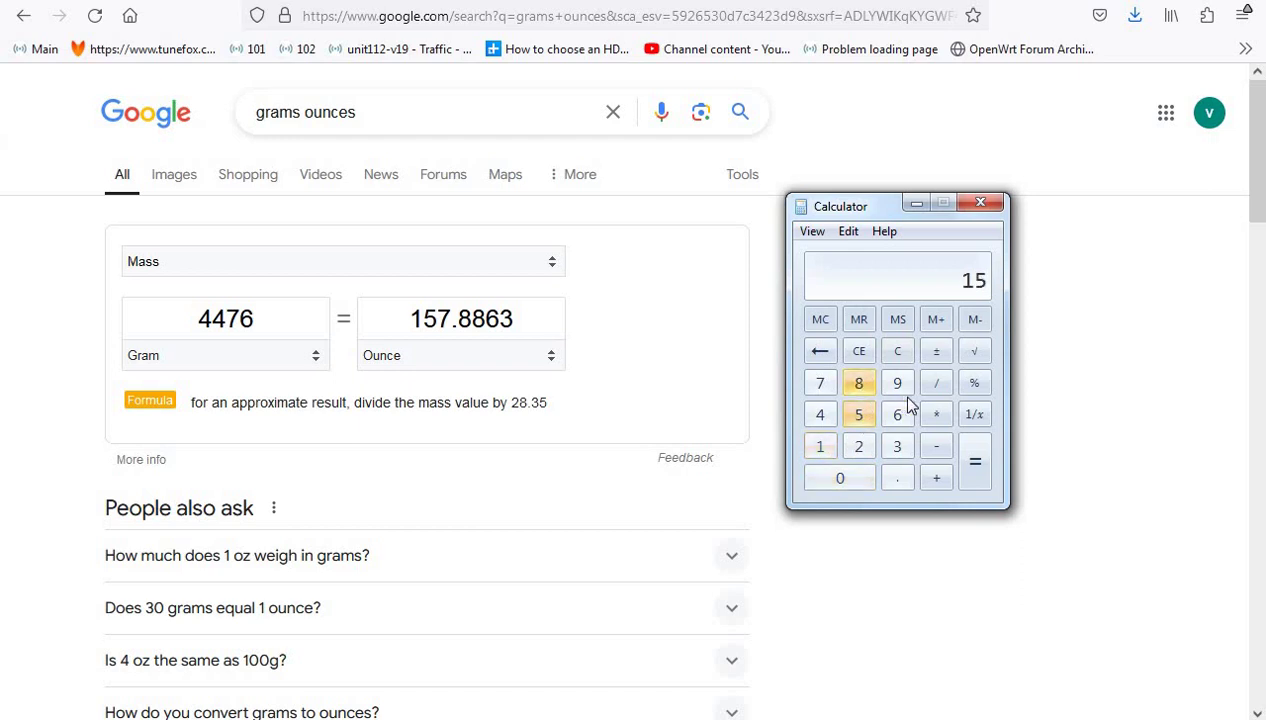
click(858, 383)
click(936, 383)
click(820, 449)
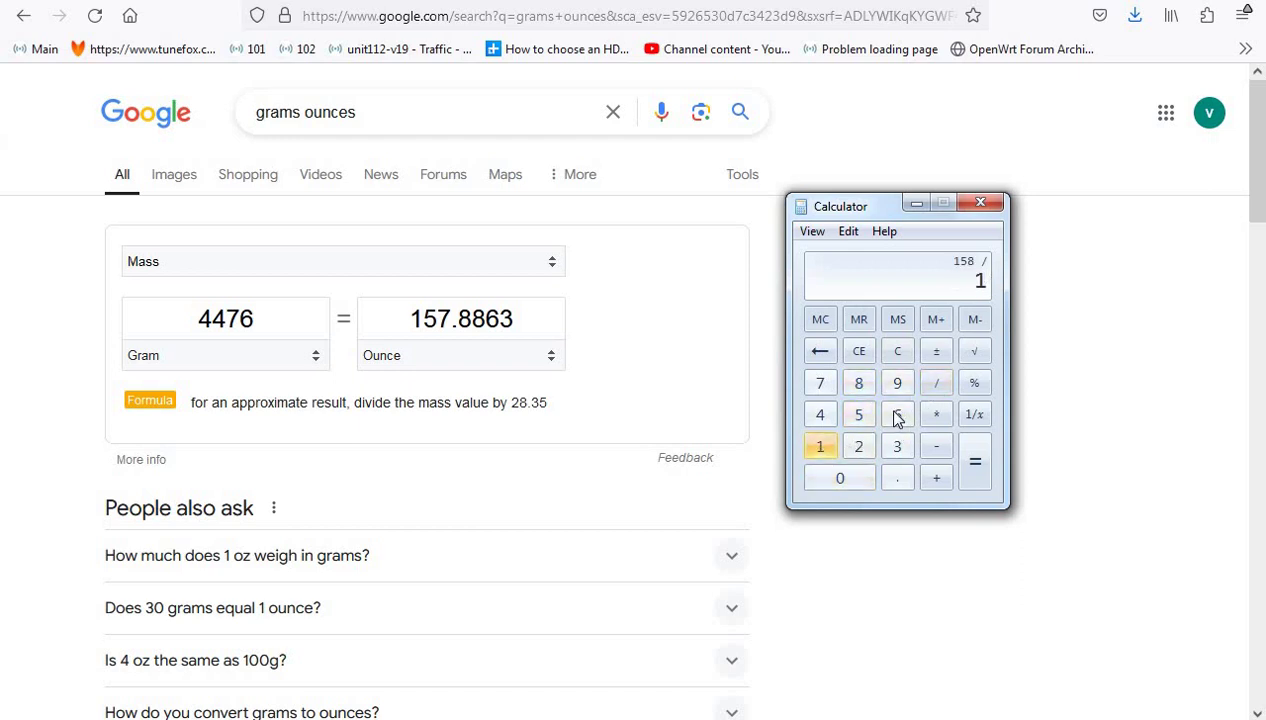
click(897, 414)
click(975, 461)
key(alt+Tab)
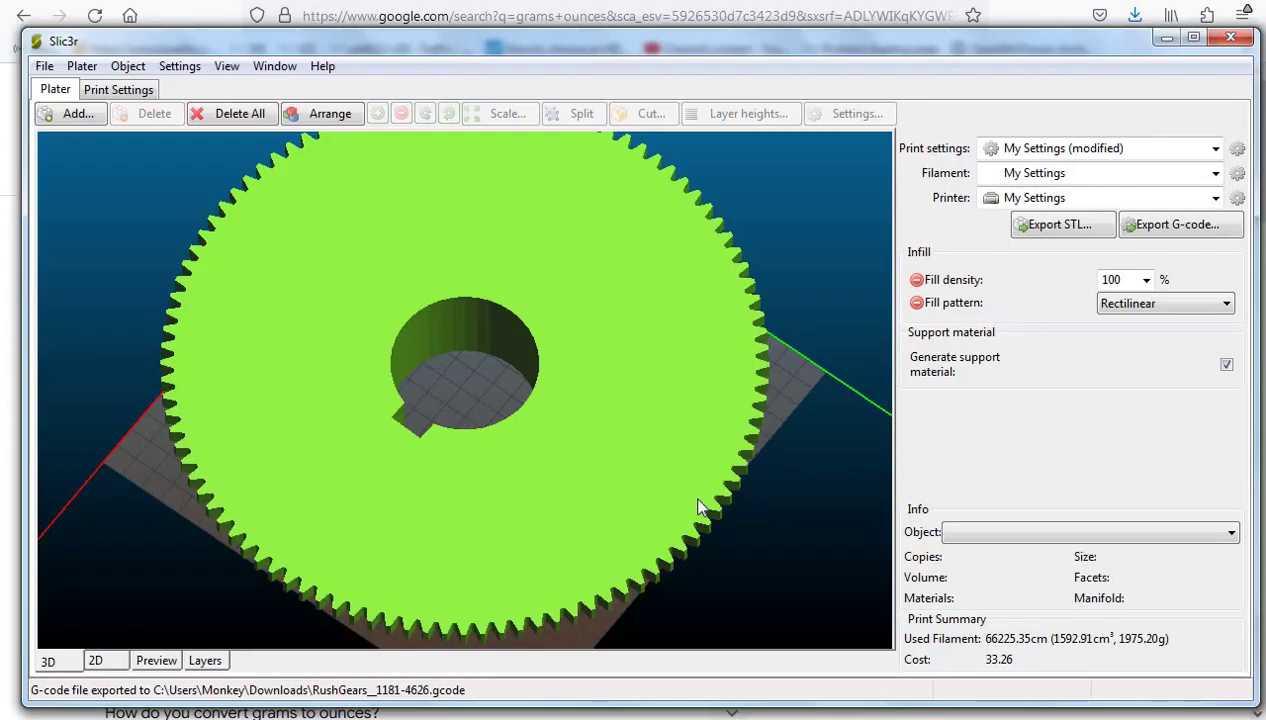
click(700, 513)
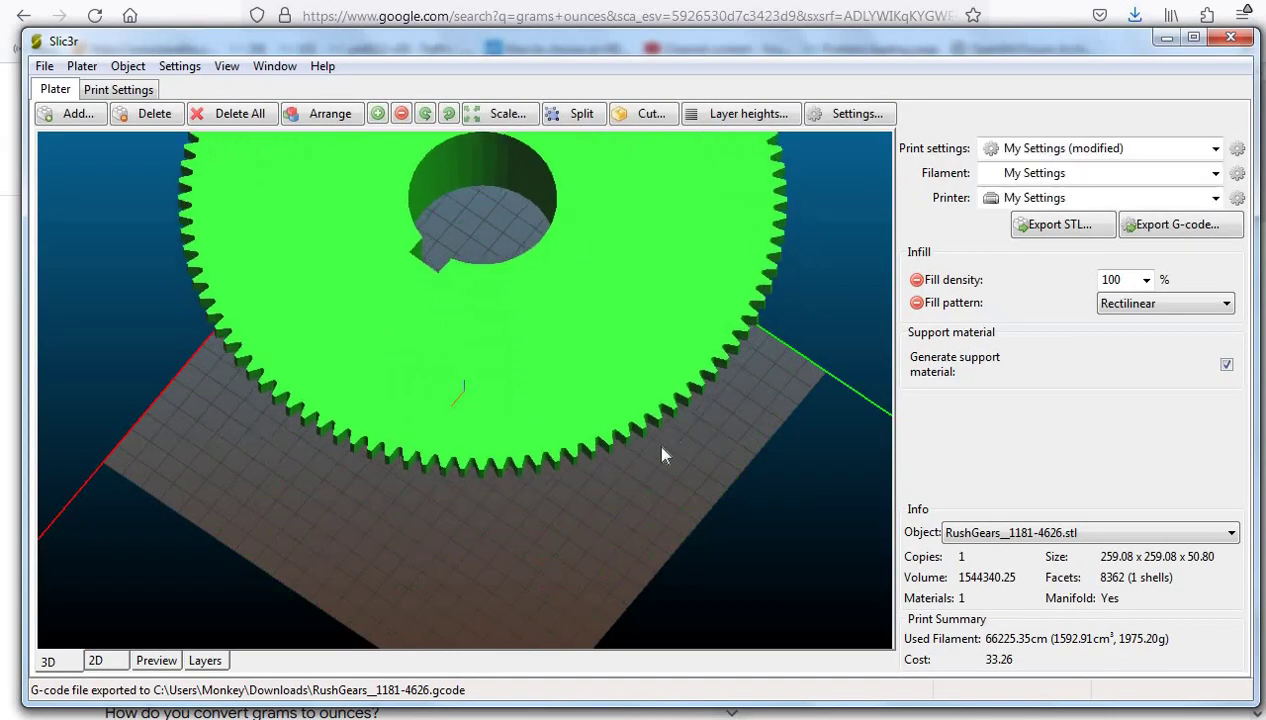
drag(126, 456, 678, 432)
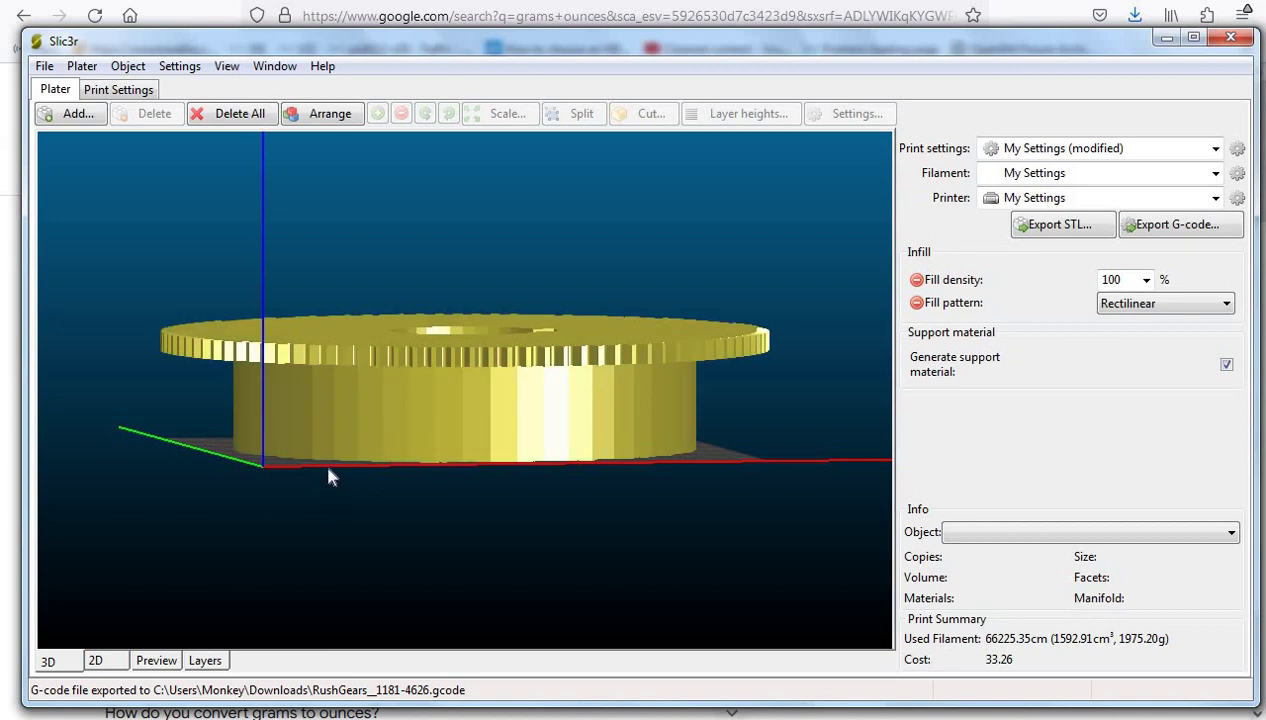
mouse_move(331, 469)
mouse_down()
mouse_move(328, 384)
mouse_move(324, 433)
mouse_move(262, 418)
mouse_move(189, 444)
mouse_move(187, 495)
mouse_move(132, 508)
mouse_move(95, 404)
mouse_move(111, 447)
mouse_move(197, 485)
mouse_move(229, 523)
mouse_move(447, 486)
mouse_move(397, 393)
mouse_move(418, 472)
mouse_move(362, 537)
mouse_move(246, 497)
mouse_move(274, 377)
mouse_move(407, 460)
mouse_move(396, 528)
mouse_move(476, 415)
mouse_move(492, 466)
mouse_move(490, 432)
mouse_move(610, 435)
mouse_move(610, 495)
mouse_move(329, 558)
mouse_move(271, 462)
mouse_move(270, 410)
mouse_move(286, 392)
mouse_move(416, 425)
mouse_move(418, 446)
mouse_move(398, 410)
mouse_move(410, 438)
mouse_move(384, 500)
mouse_move(274, 542)
mouse_move(226, 460)
mouse_move(248, 506)
mouse_move(432, 347)
mouse_up()
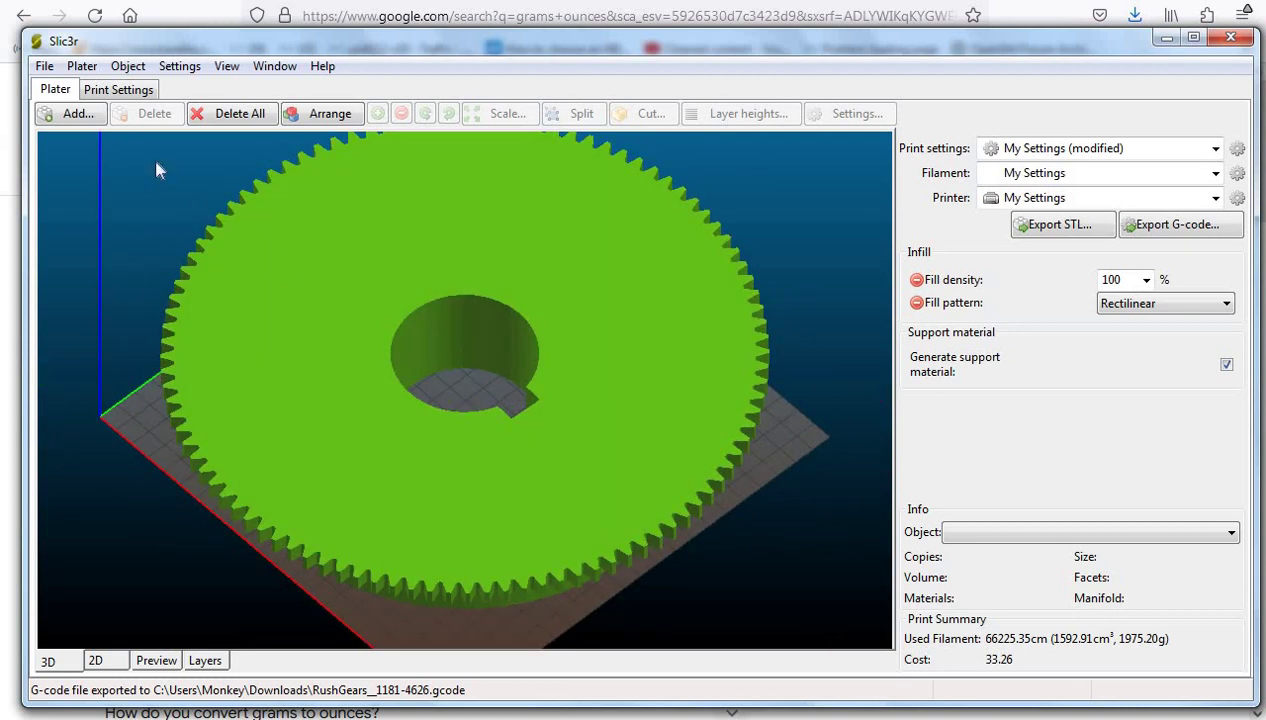